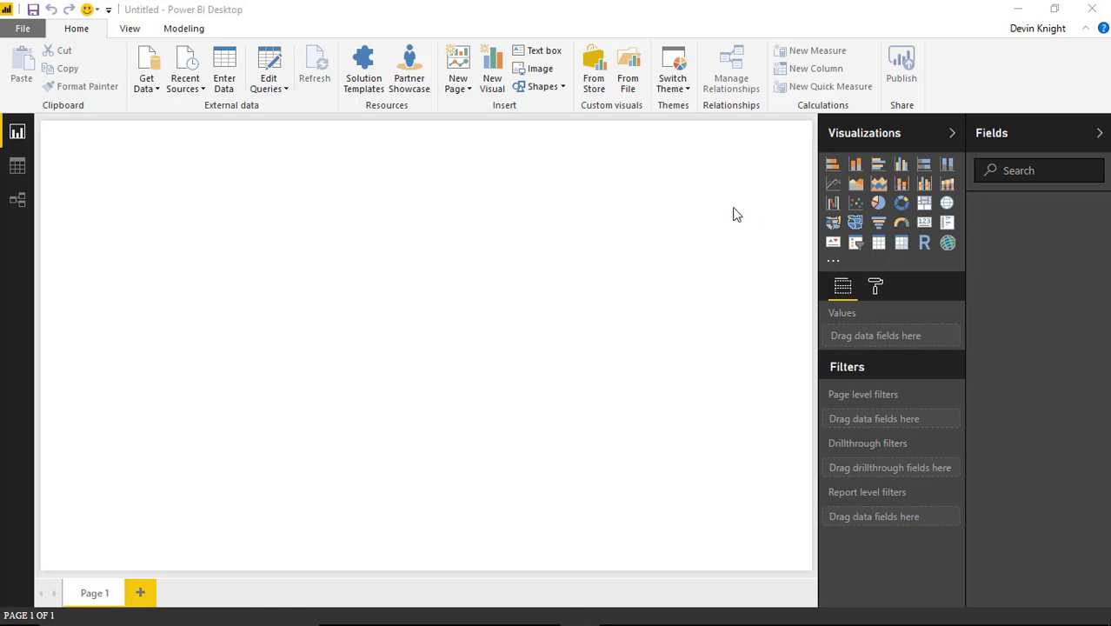
Step: Import the Complaints sheet from the Excel workbook Consumer Complaints.xlsx into the report
click(144, 87)
click(156, 132)
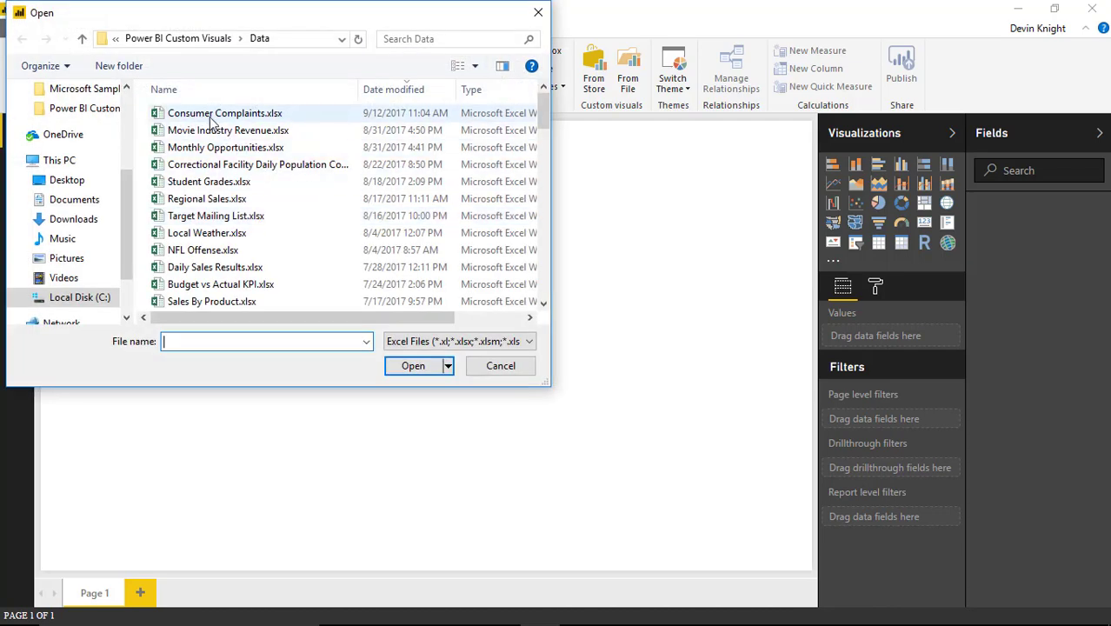
click(223, 116)
click(412, 365)
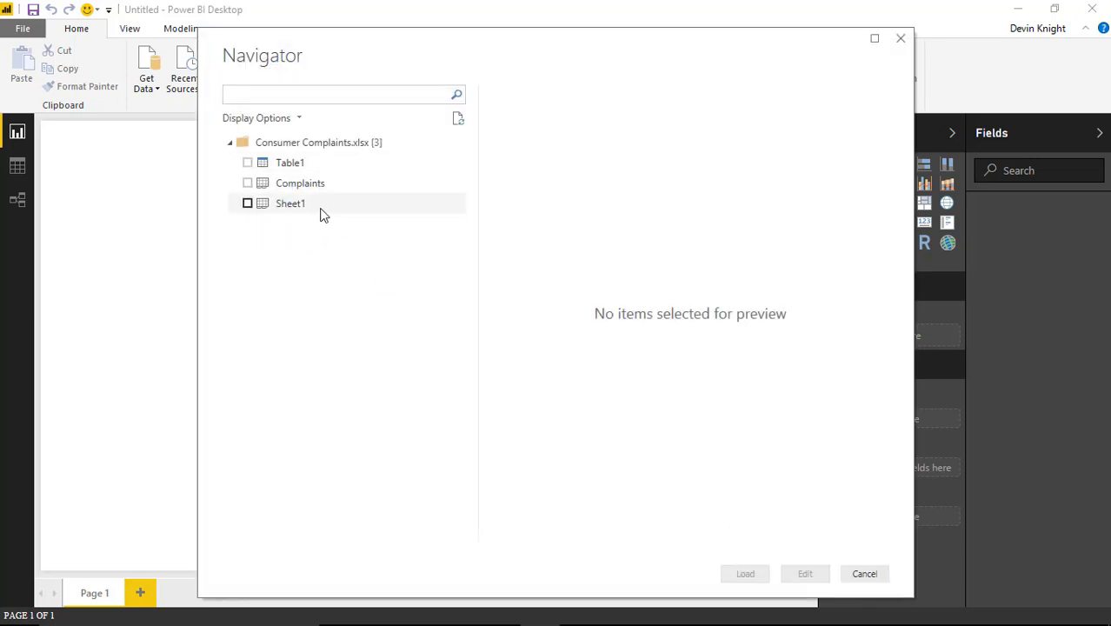
click(248, 183)
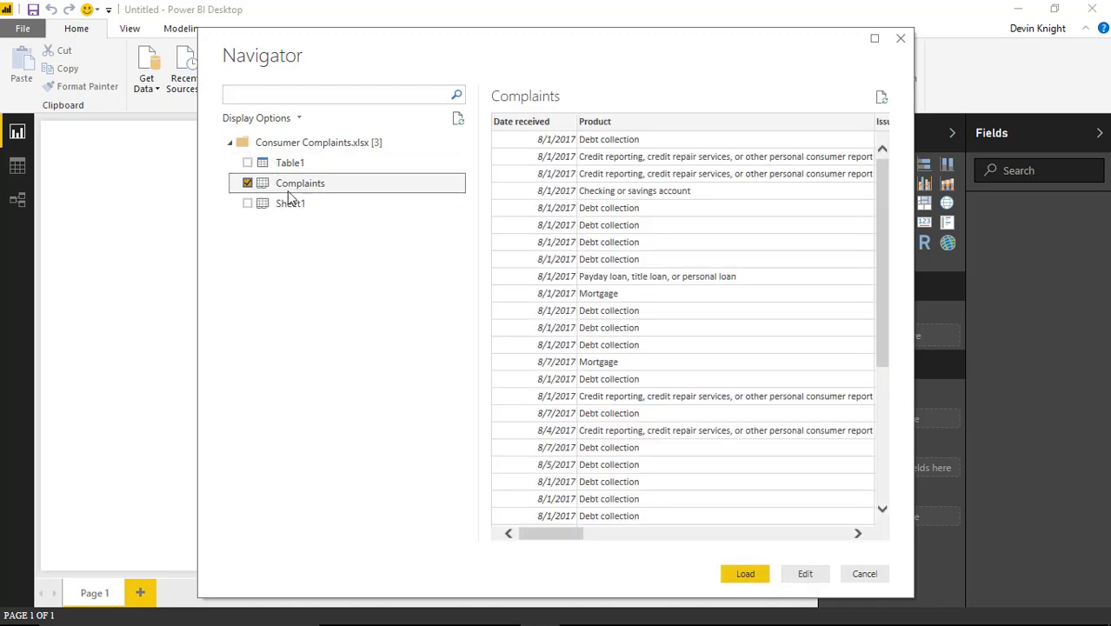
click(744, 575)
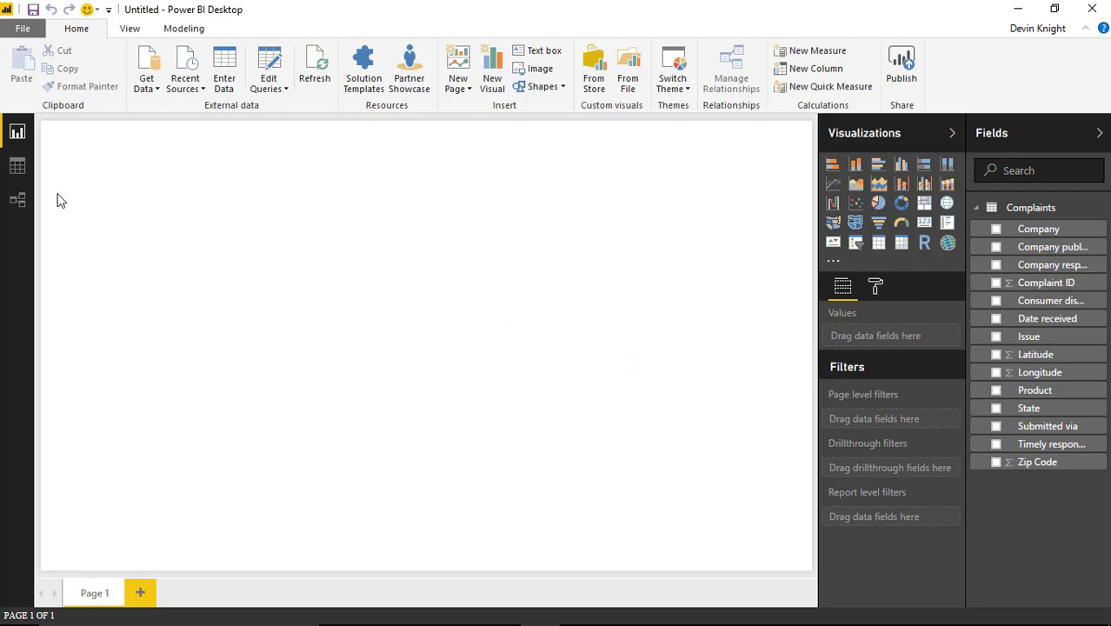
Step: Examine the rows and columns of the loaded Complaints table in the data view, and return to the report page
click(24, 172)
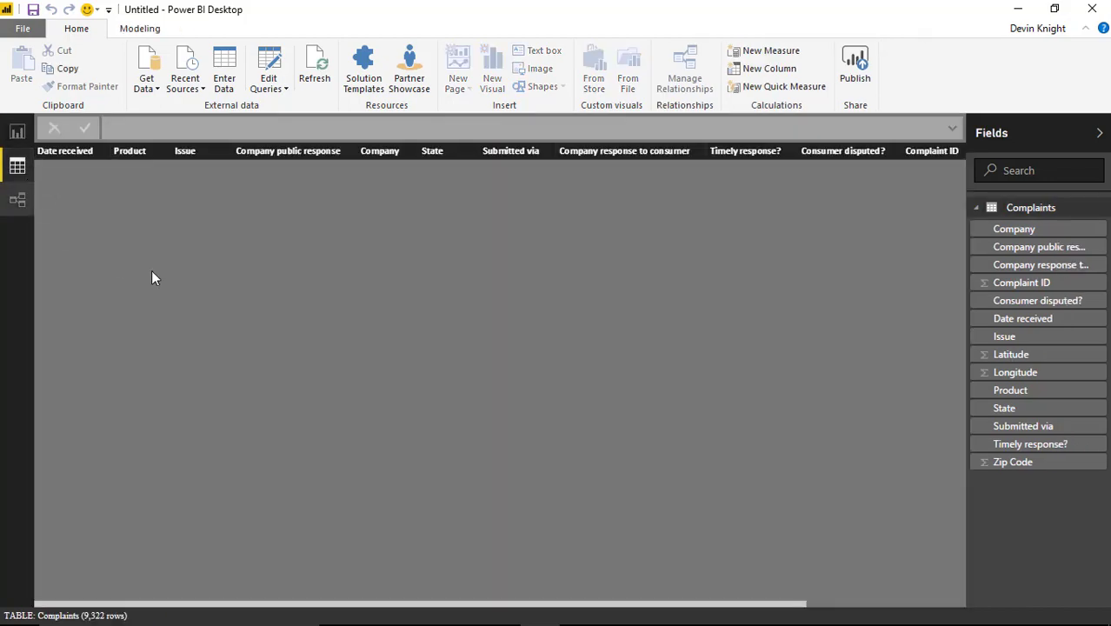
scroll(66, 328, down, 20)
scroll(261, 355, down, 20)
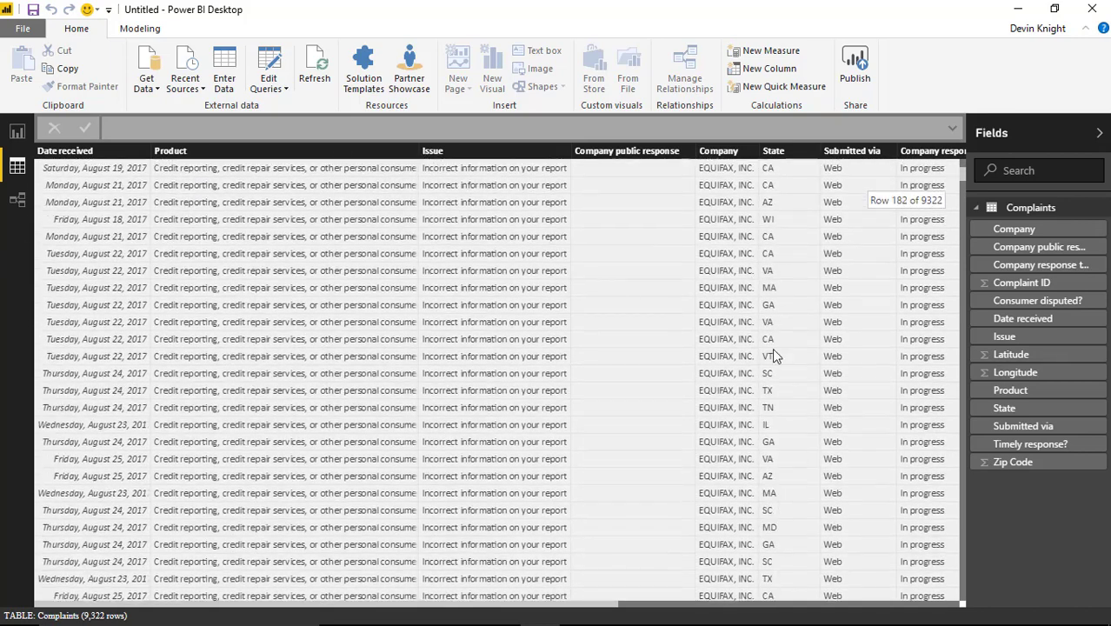
click(672, 608)
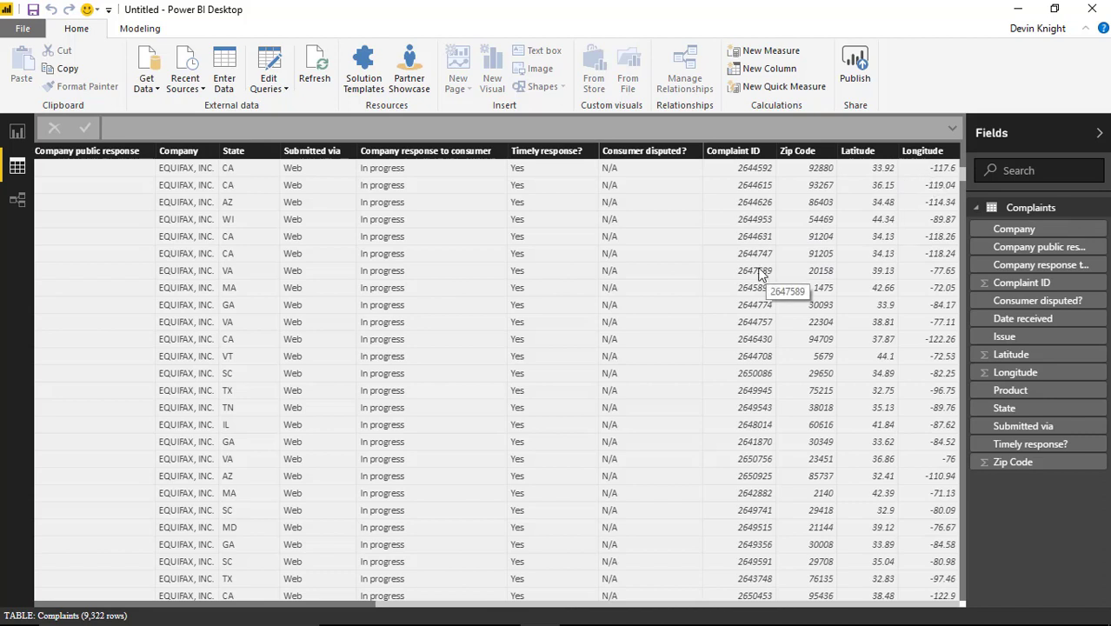
click(18, 131)
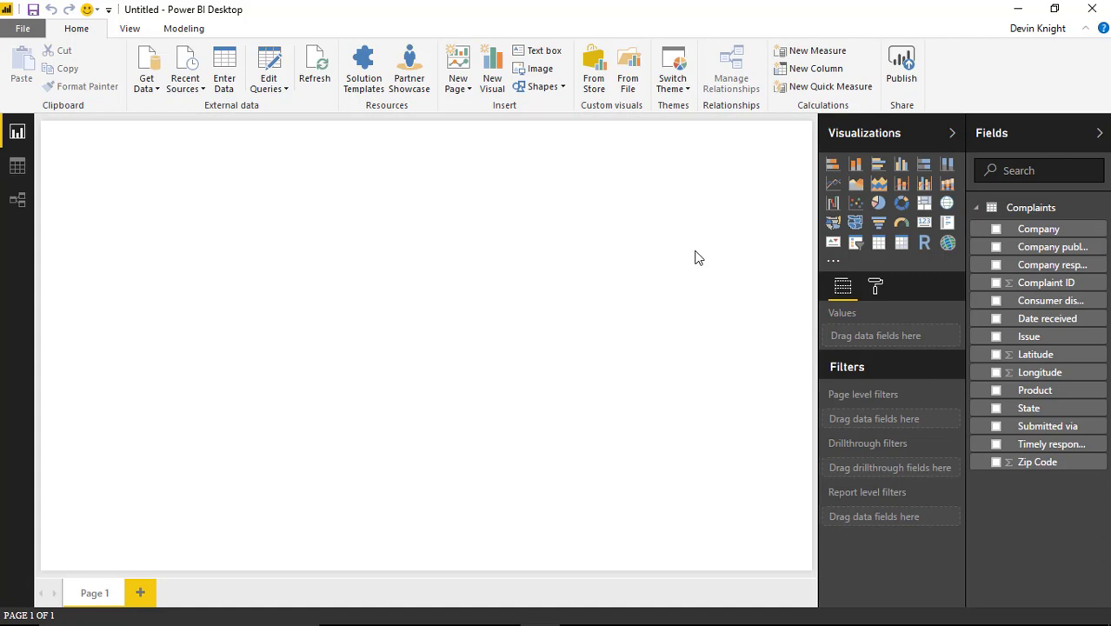
Step: Search the custom visuals store for "heat" and import the Heatmap visual into the report
click(593, 82)
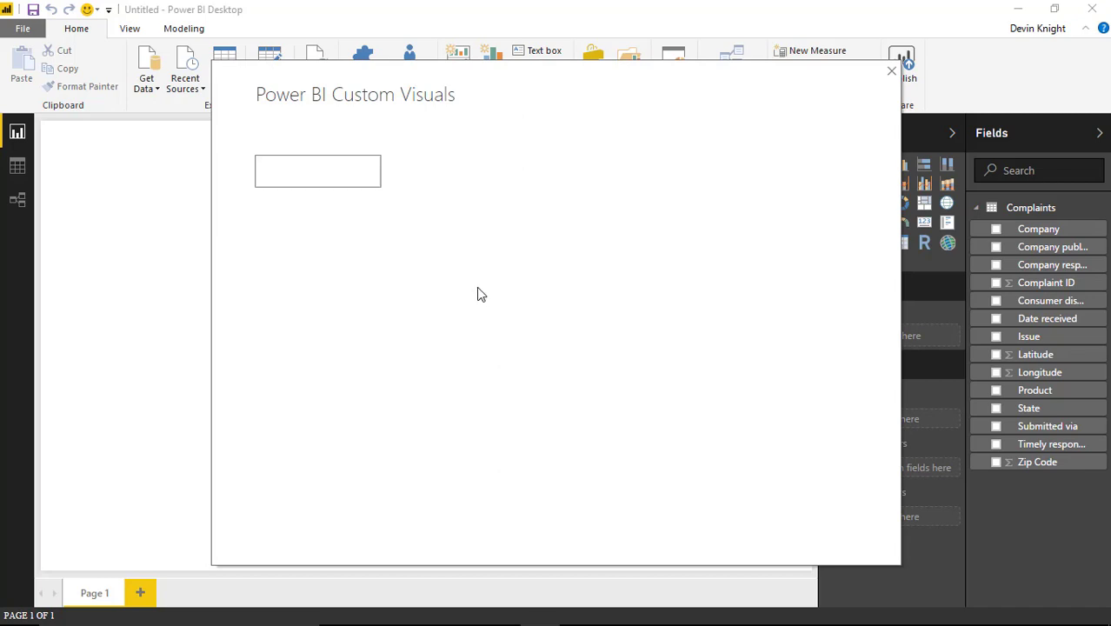
click(263, 184)
text(heat)
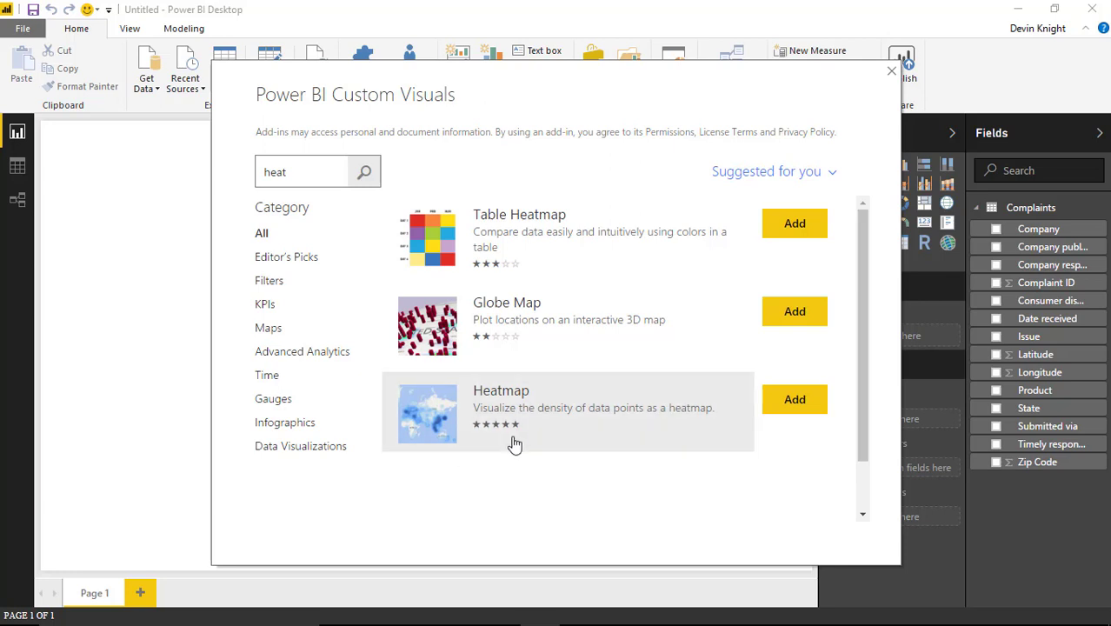
click(541, 444)
click(802, 412)
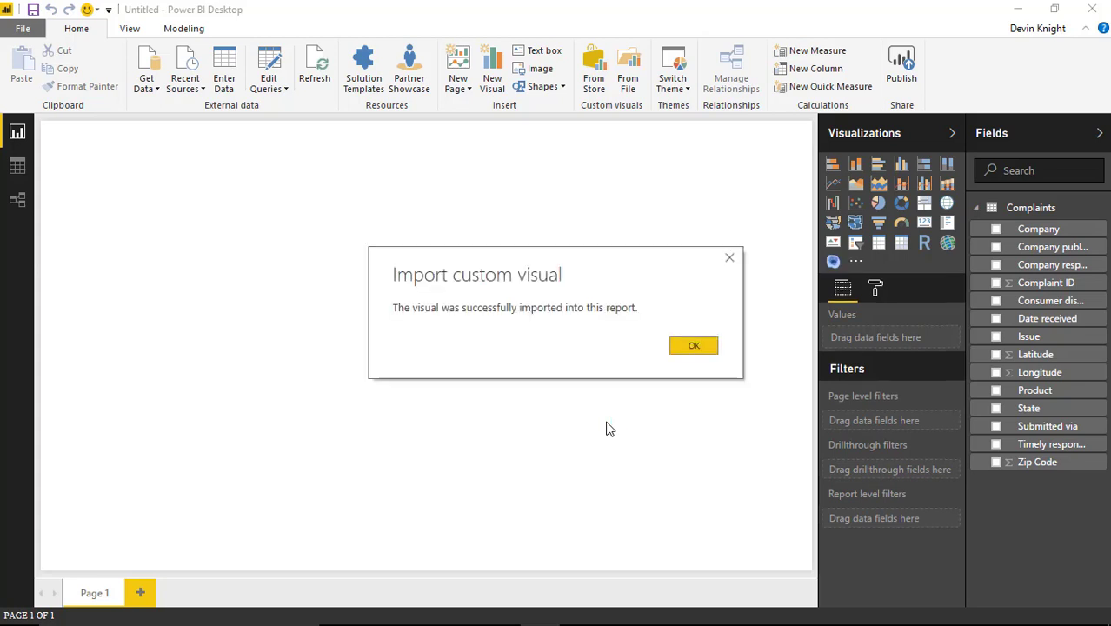
click(693, 346)
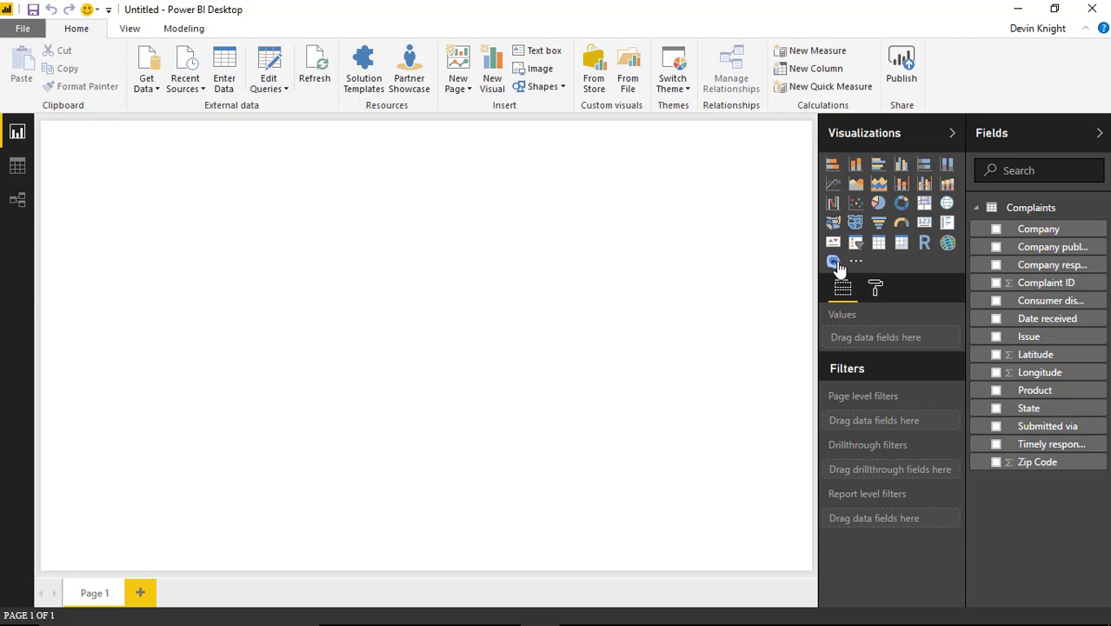
Step: Add a Heatmap covering about half the page, with Zip Code as location plus the Latitude and Longitude fields
click(833, 262)
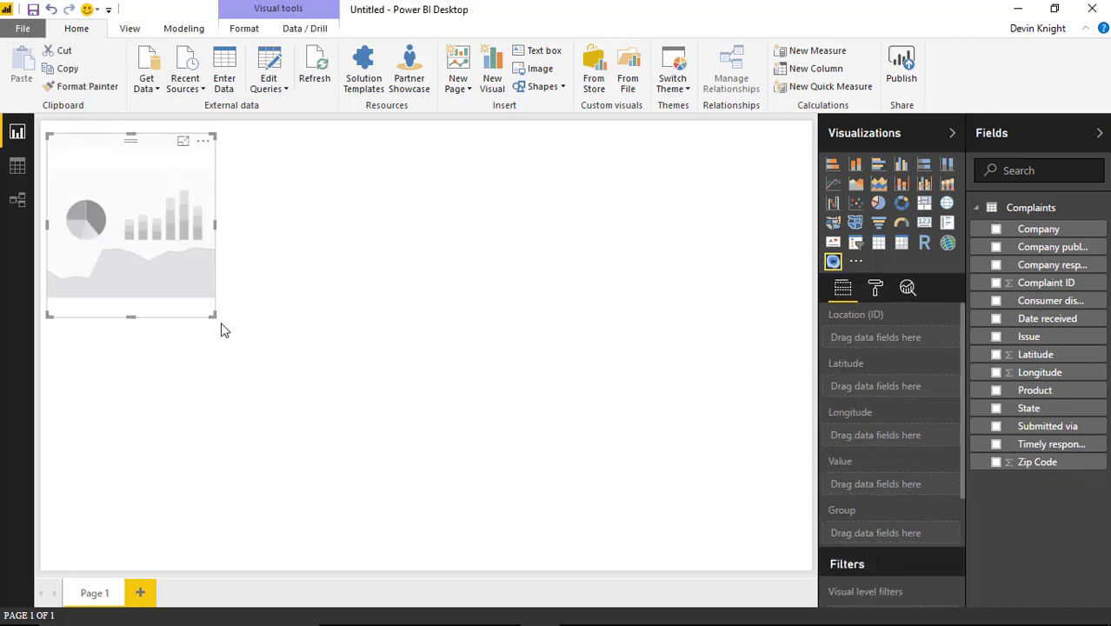
drag(213, 315, 451, 553)
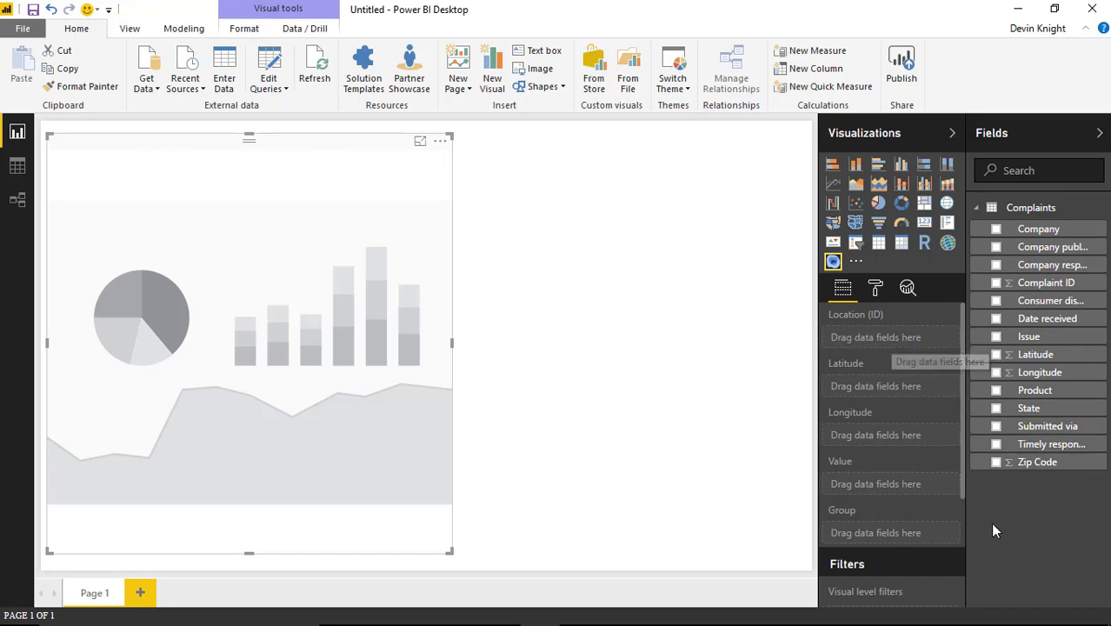
click(996, 462)
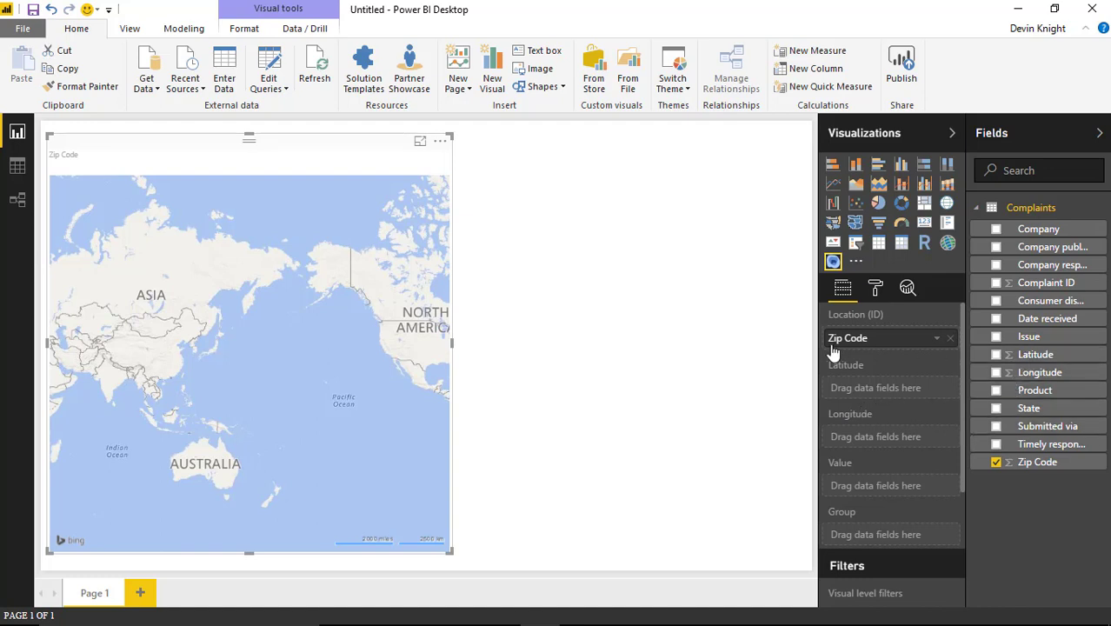
click(996, 354)
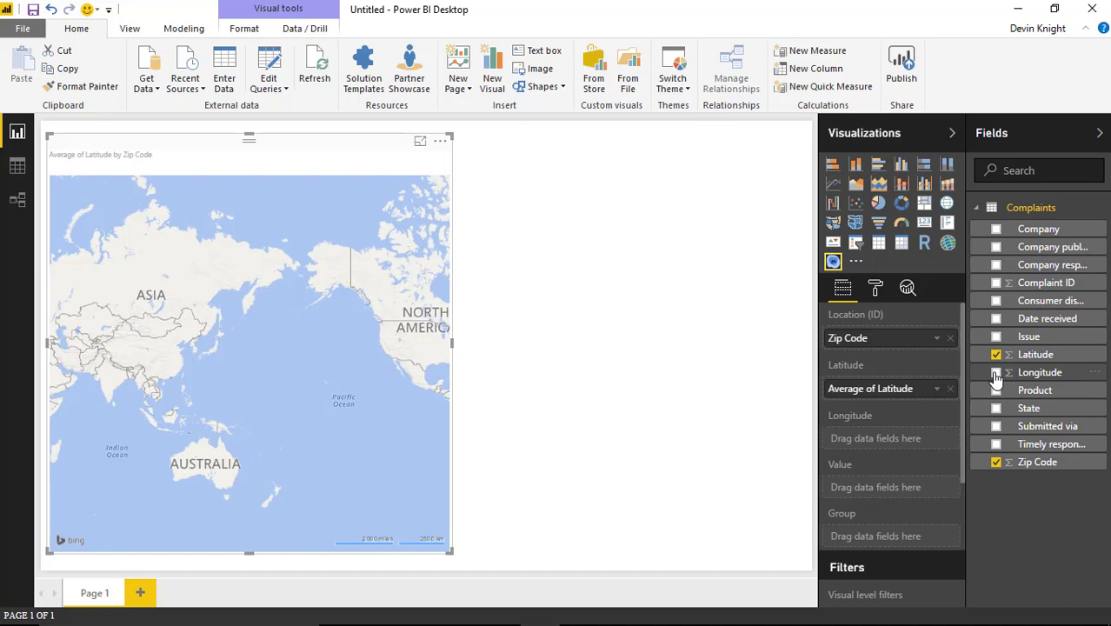
click(997, 372)
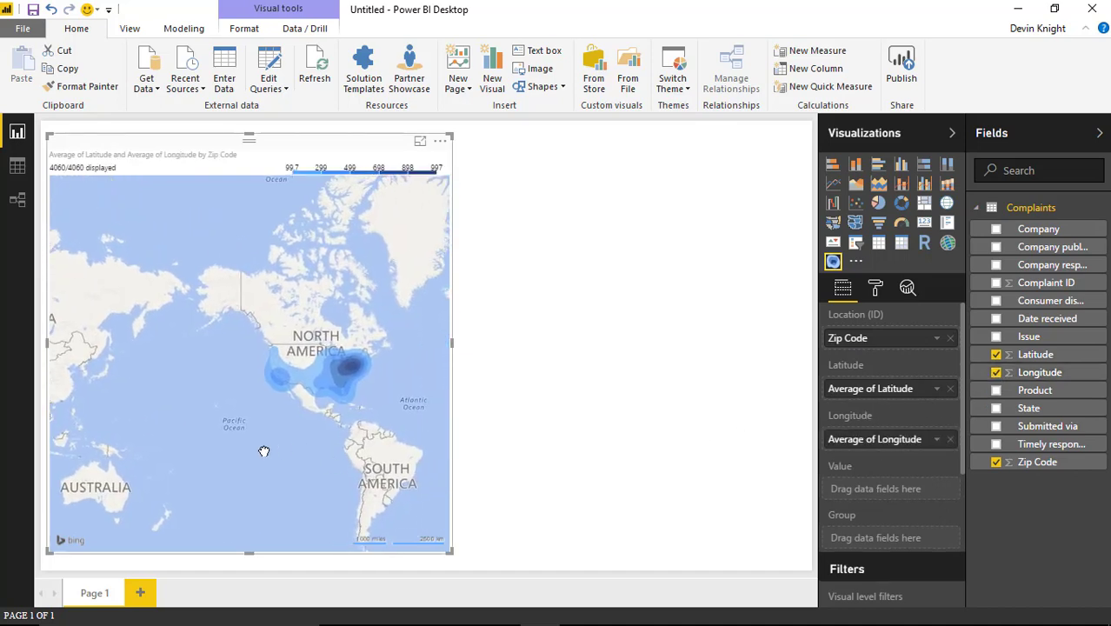
Step: Assign Complaint ID as the heatmap's value and Product as its group
drag(272, 449, 256, 453)
scroll(262, 446, up, 5)
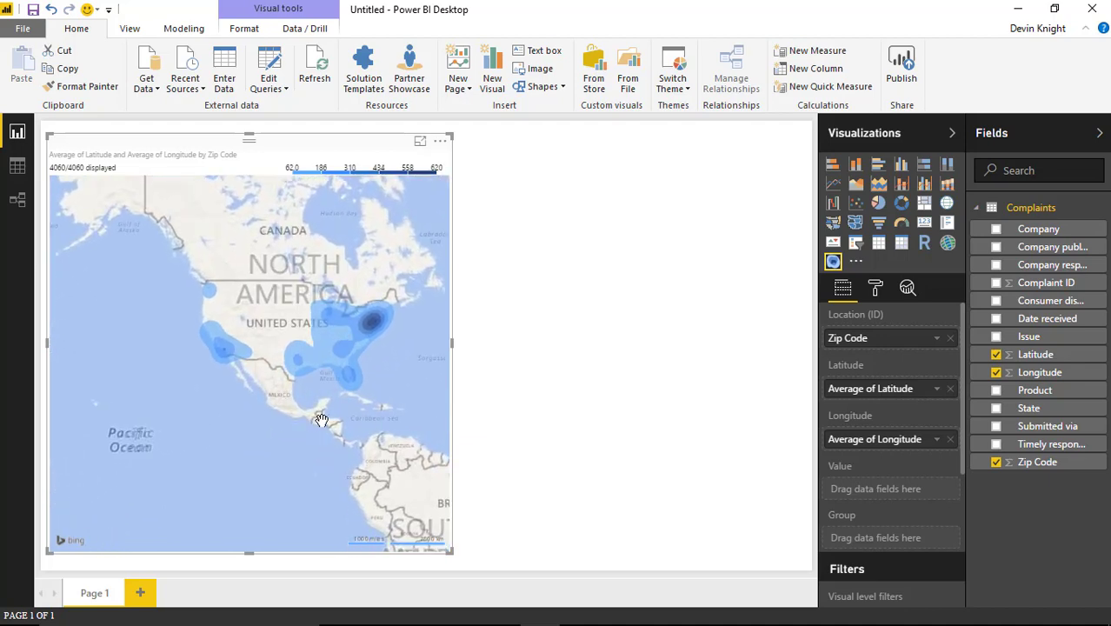
scroll(264, 454, up, 3)
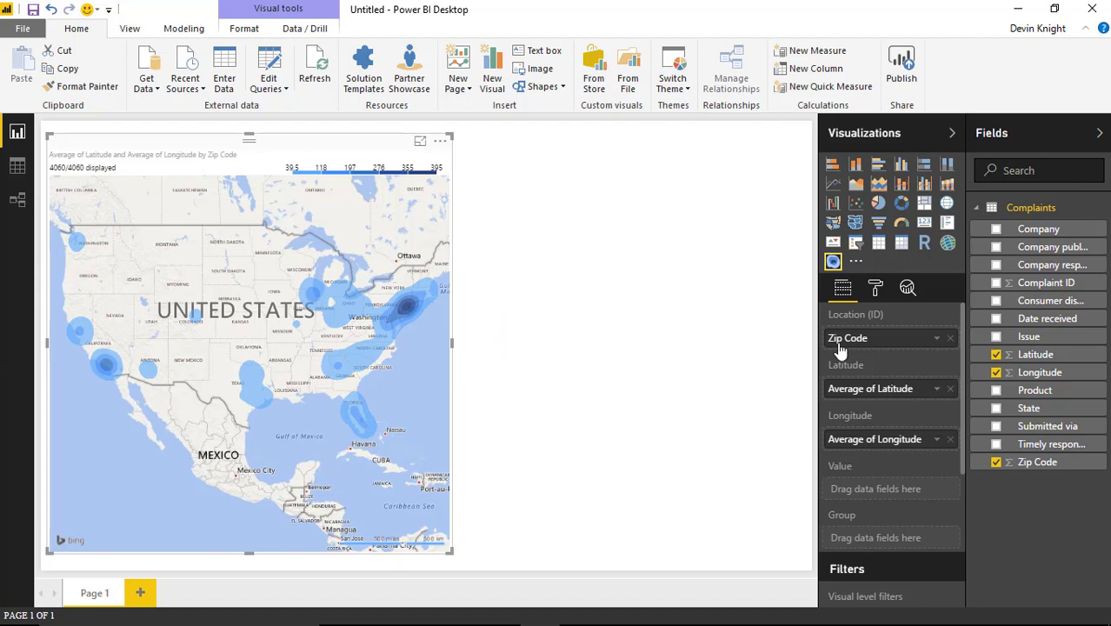
click(1047, 290)
click(184, 29)
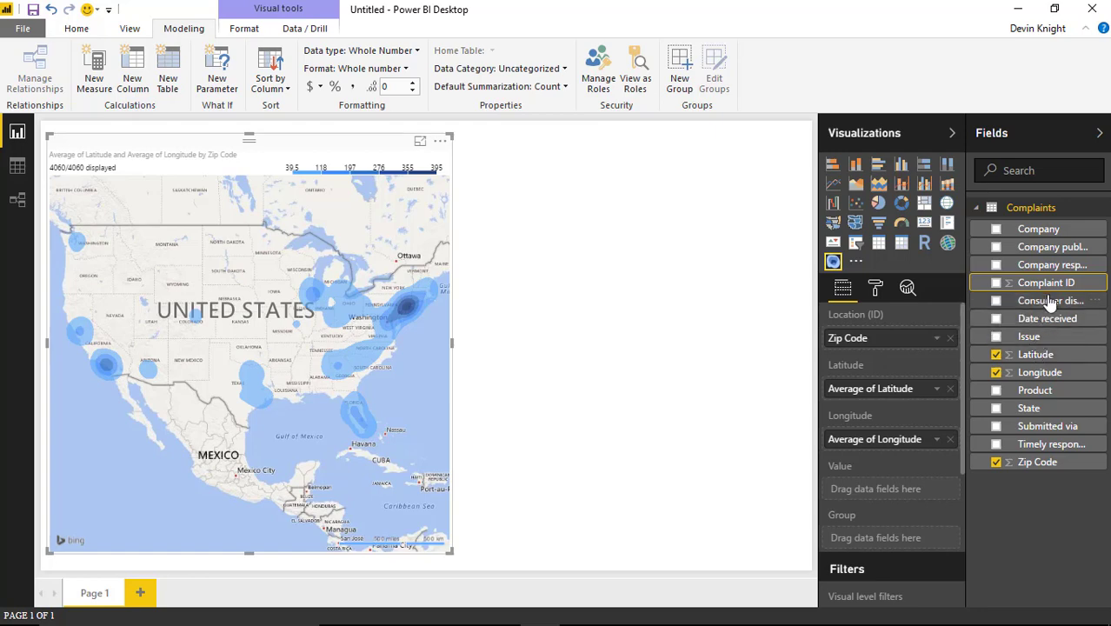
drag(1054, 294, 891, 492)
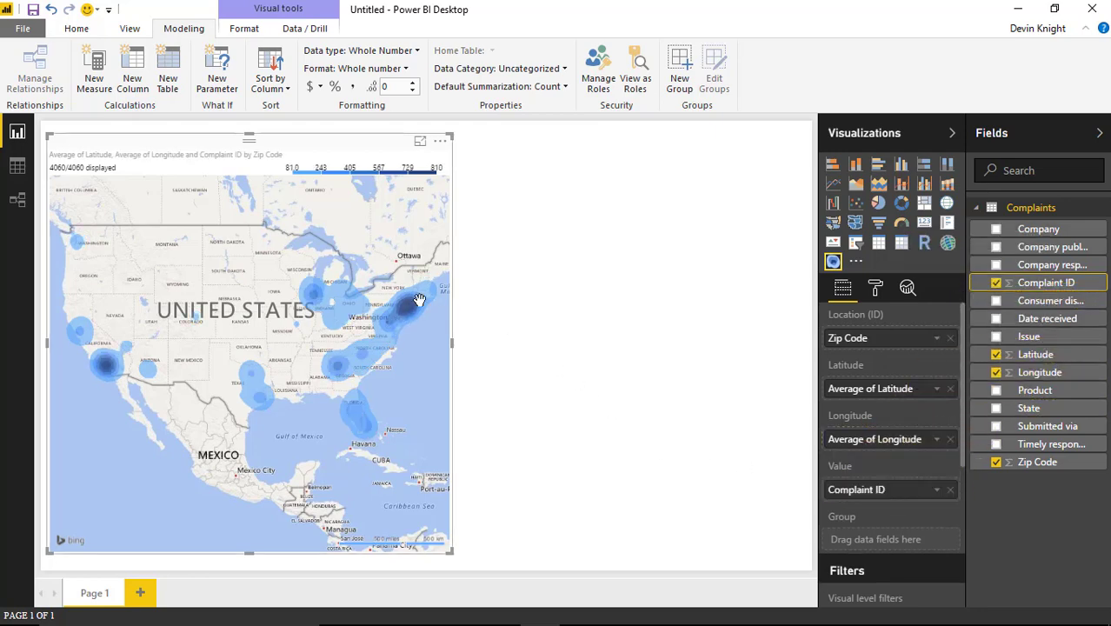
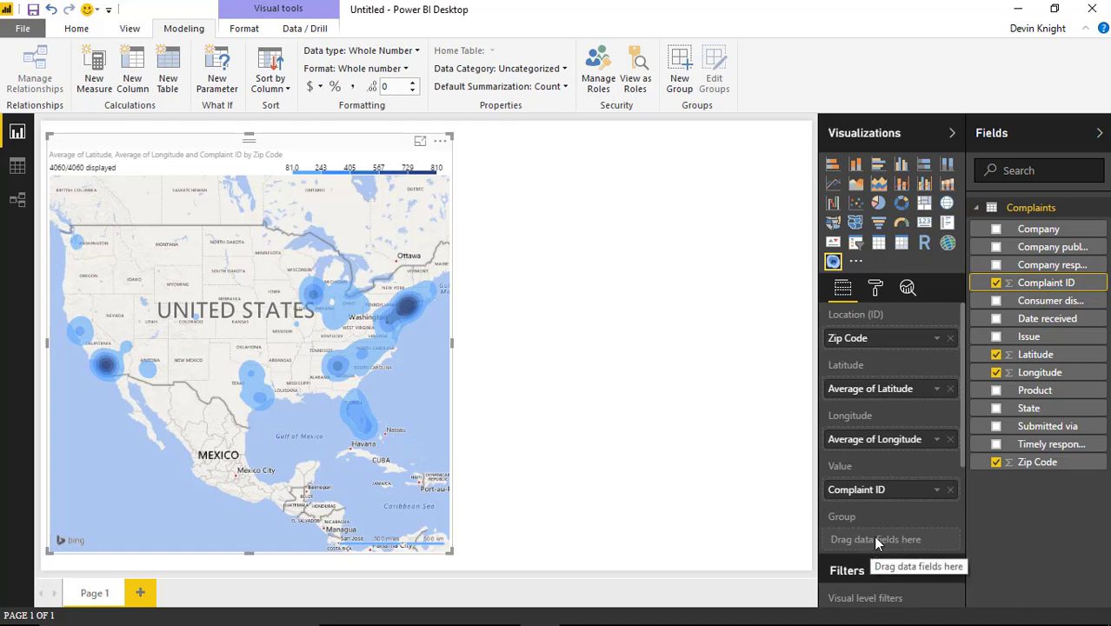
drag(1033, 395, 859, 539)
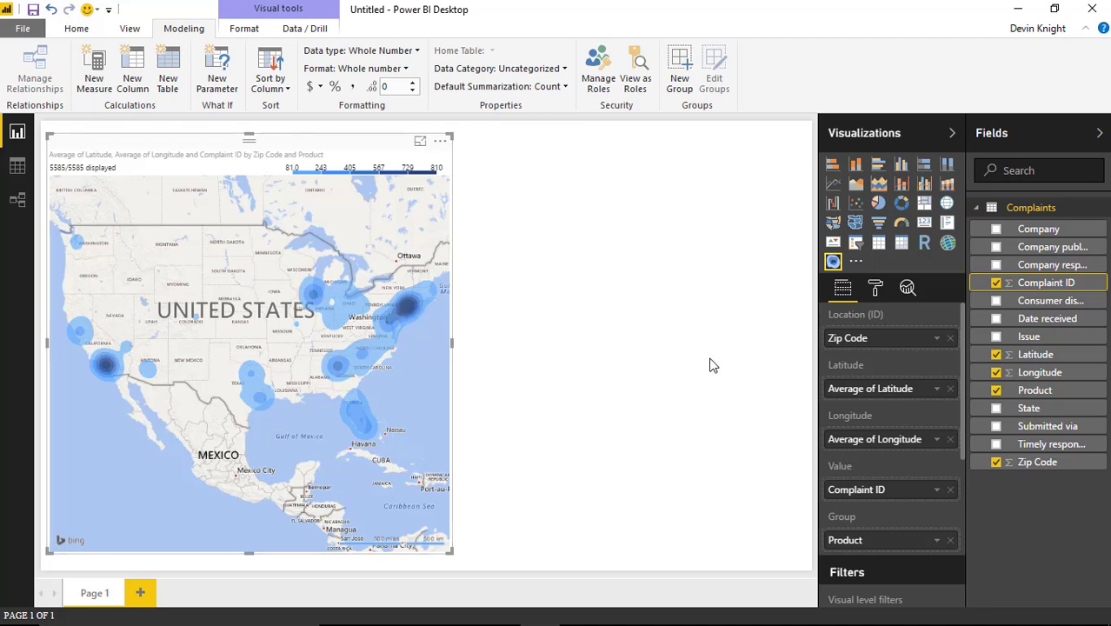
Step: Expand the heatmap's Group formatting options and widen the Visualizations pane to make the product names more readable
click(875, 289)
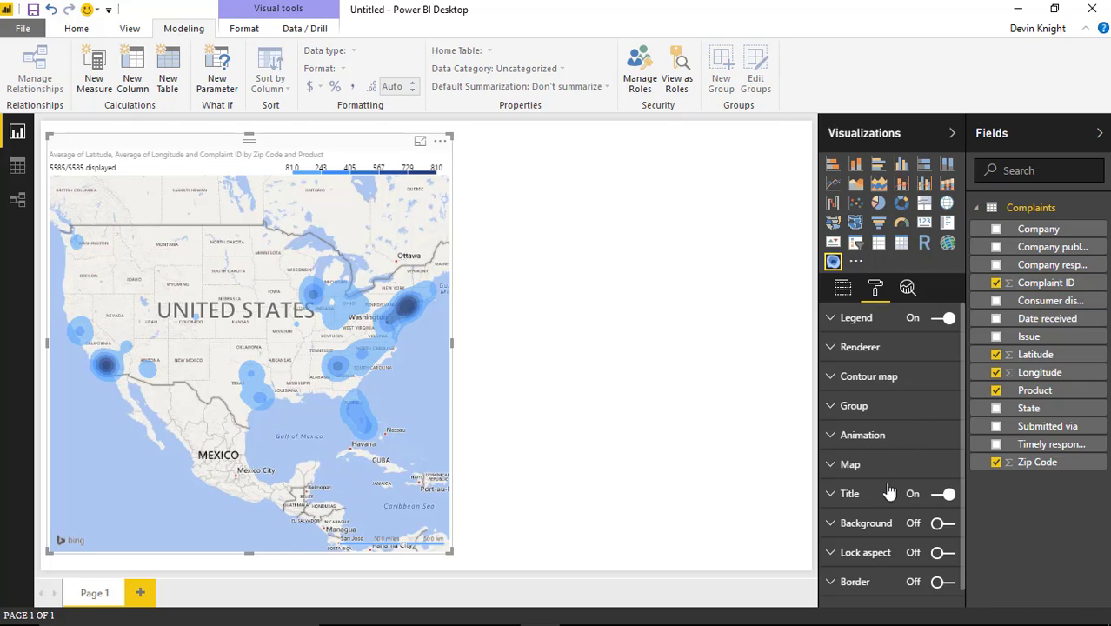
click(834, 411)
scroll(847, 450, down, 2)
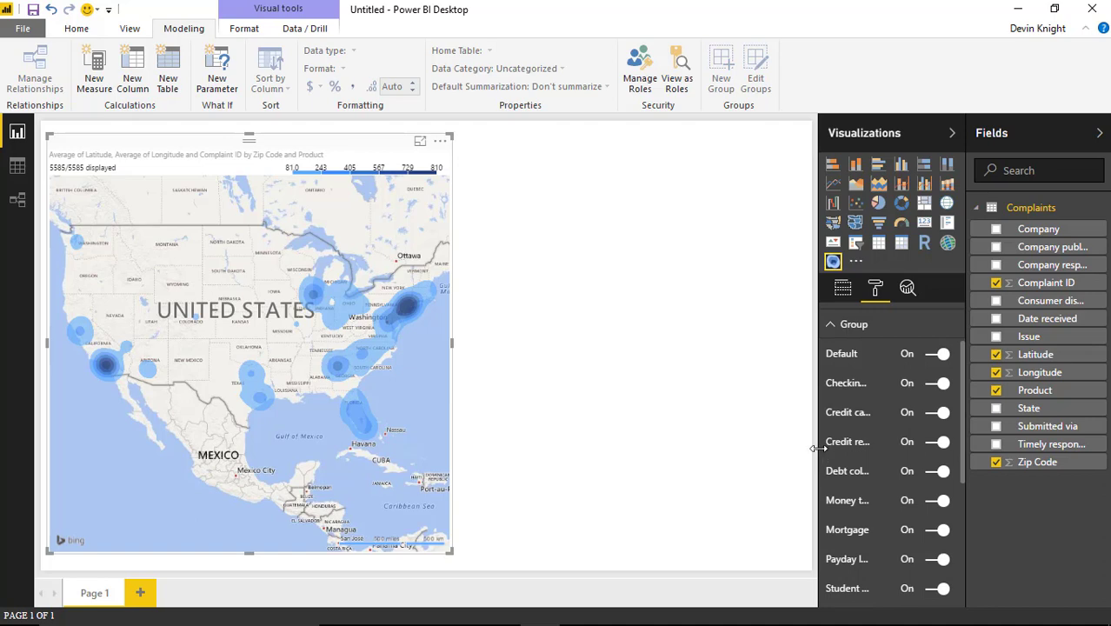
drag(817, 448, 701, 495)
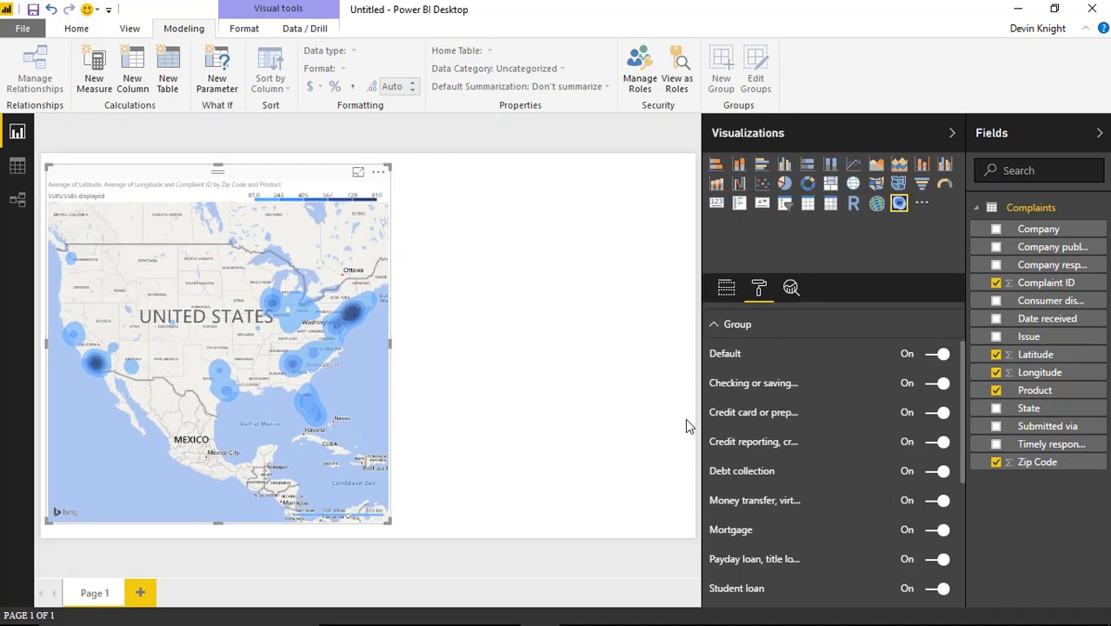
mouse_move(704, 417)
mouse_down()
mouse_move(767, 429)
mouse_move(706, 439)
mouse_up()
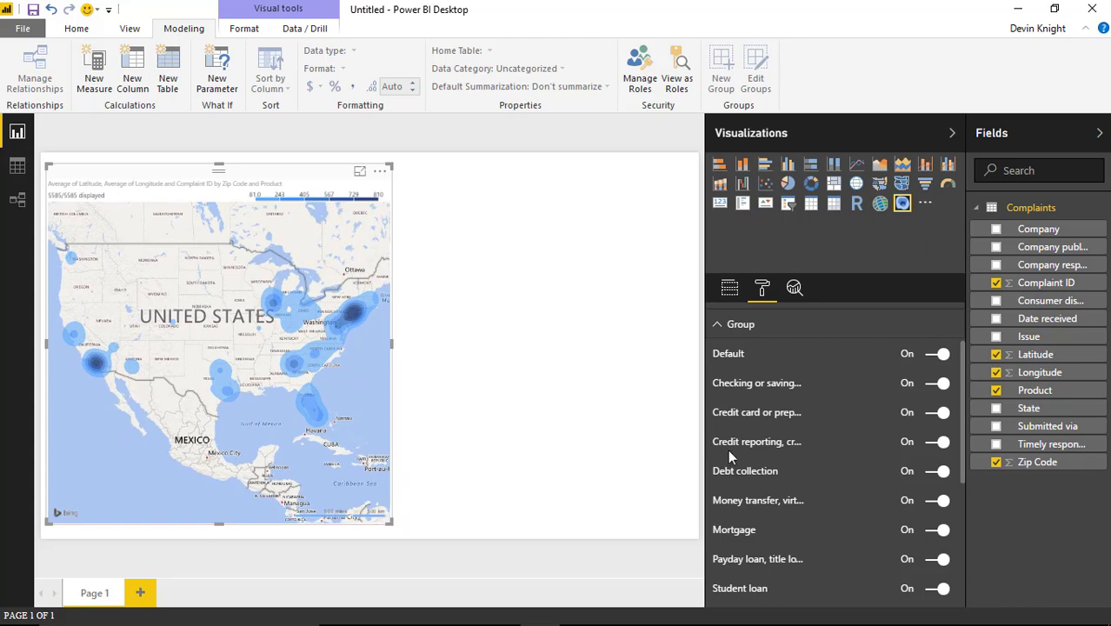
drag(706, 450, 741, 463)
Step: Turn the Credit reporting product group off in the heatmap and back on
click(939, 441)
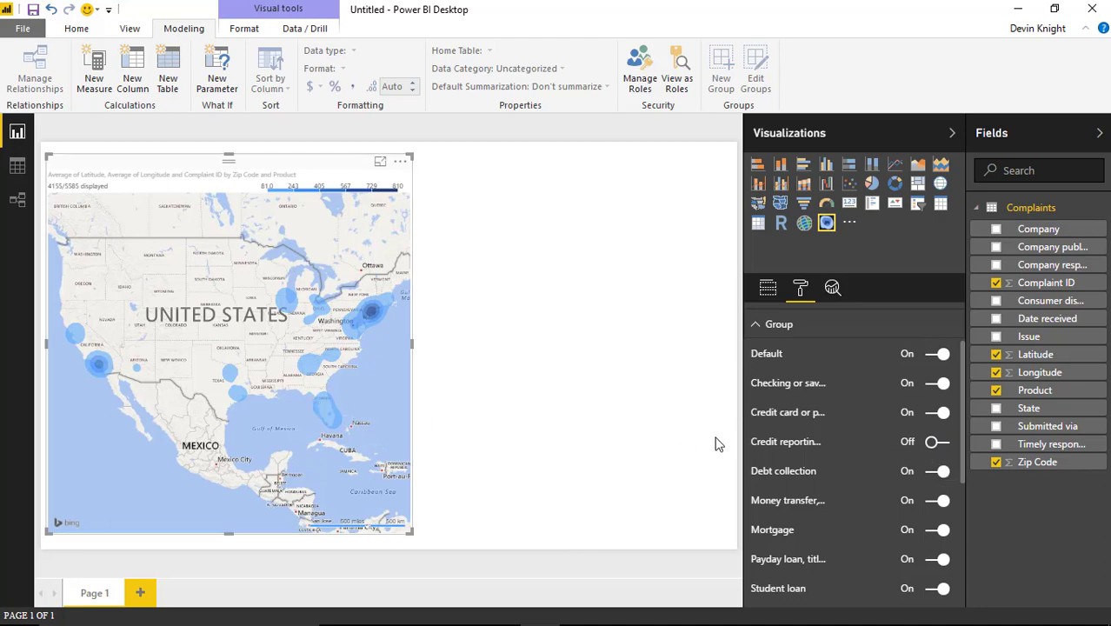
click(934, 442)
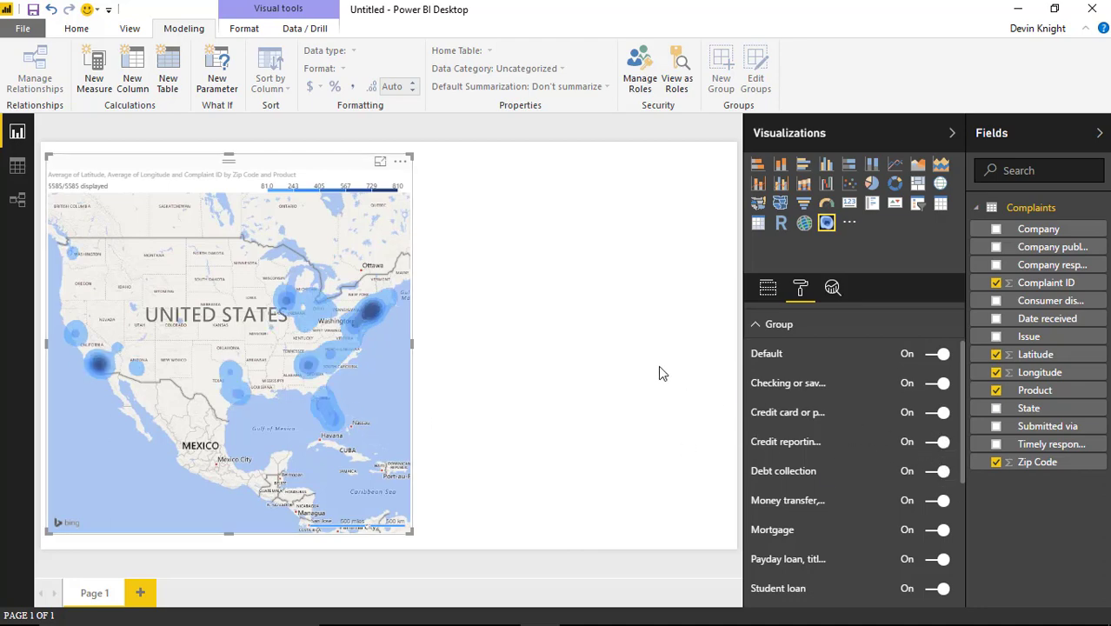
Step: Add a stacked column chart of Complaint ID by Product beside the heatmap and widen it to the page's edge
click(588, 355)
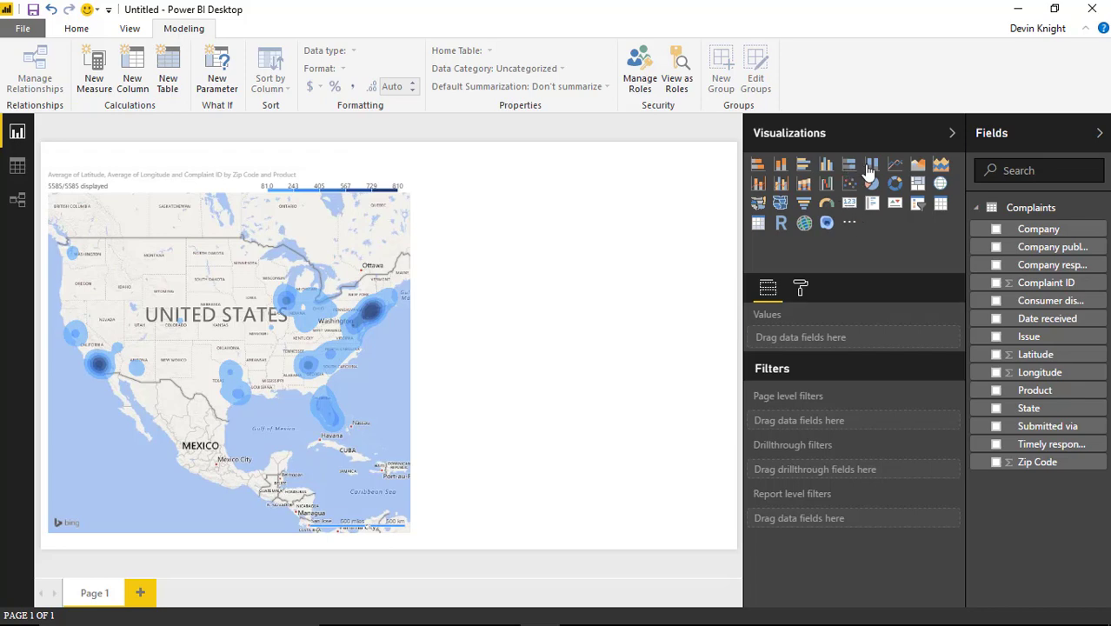
click(873, 165)
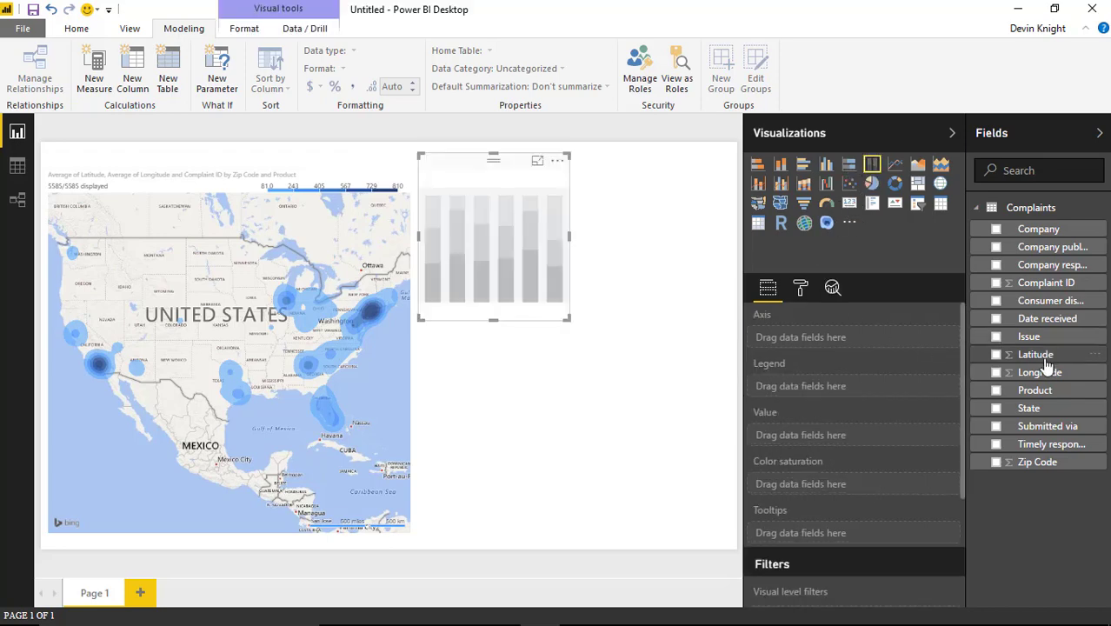
click(996, 284)
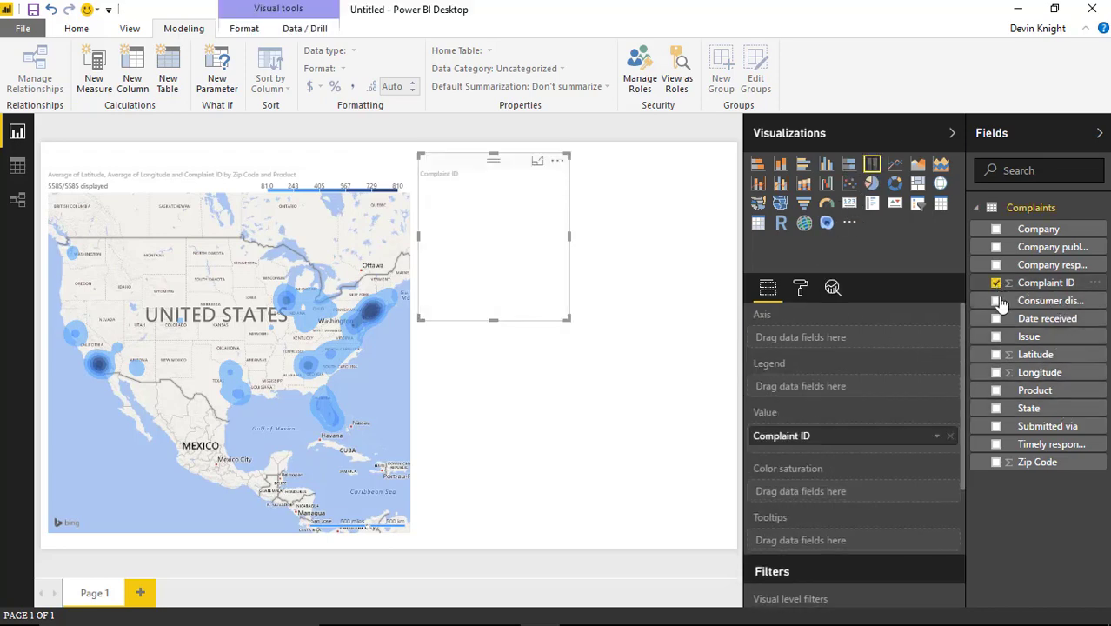
click(996, 391)
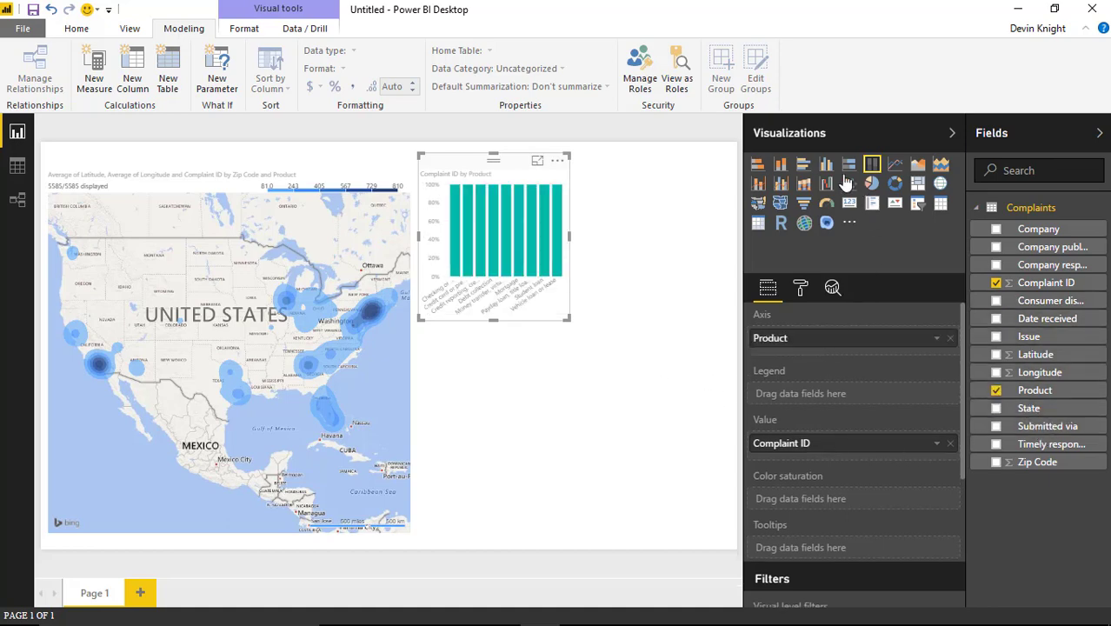
click(780, 165)
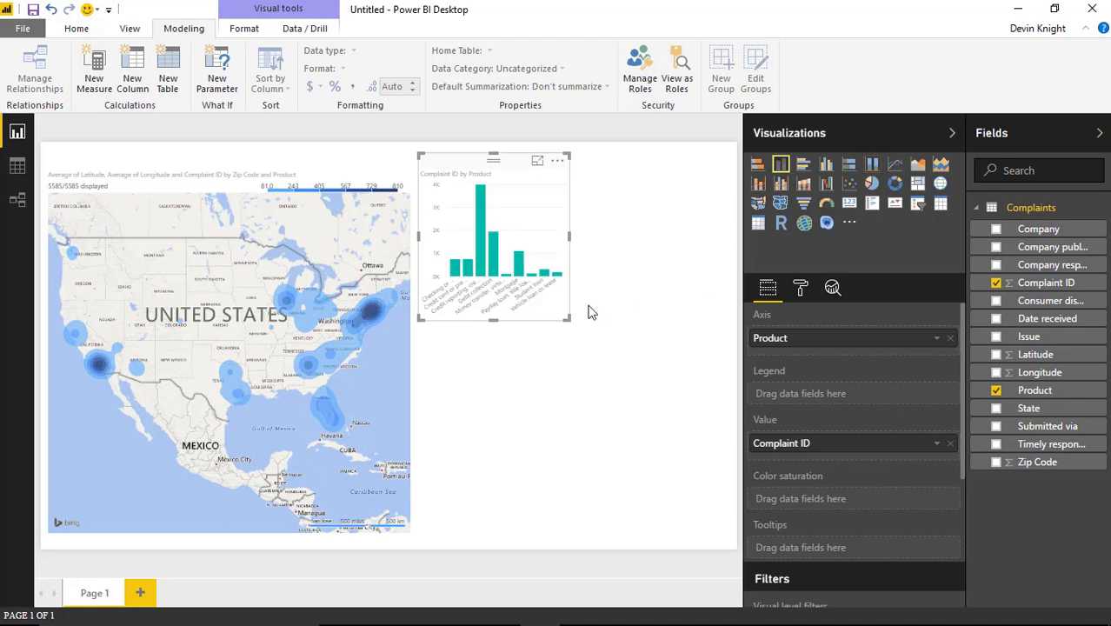
drag(567, 319, 736, 333)
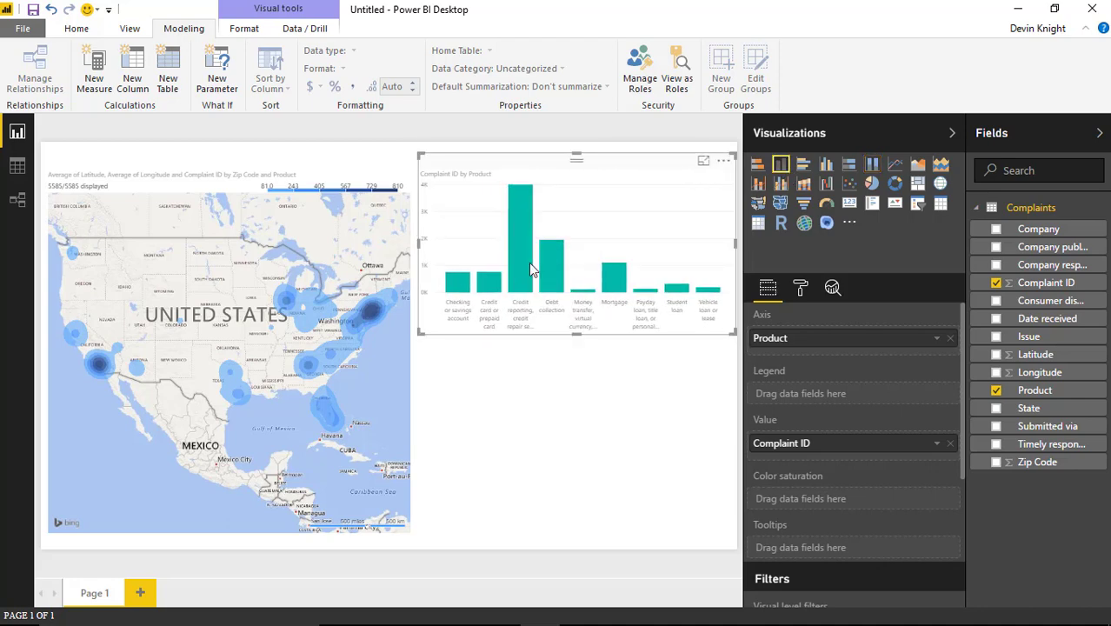
Step: Filter the heatmap by the Checking or savings account, Credit card or prepaid card, and Vehicle loan or lease columns, and clear the selection
click(458, 287)
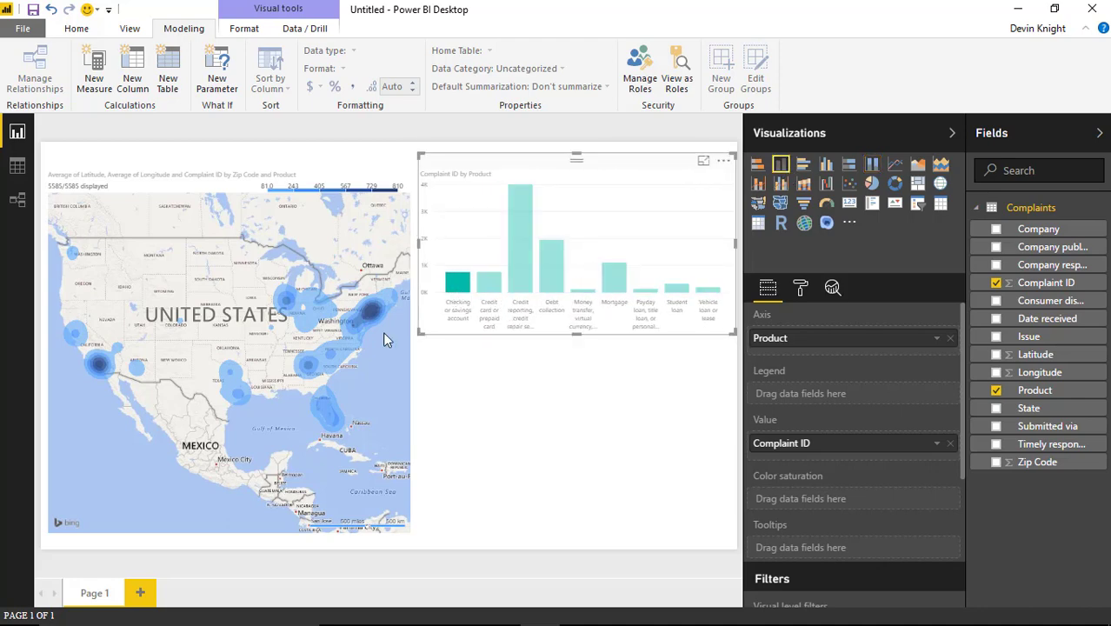
click(488, 287)
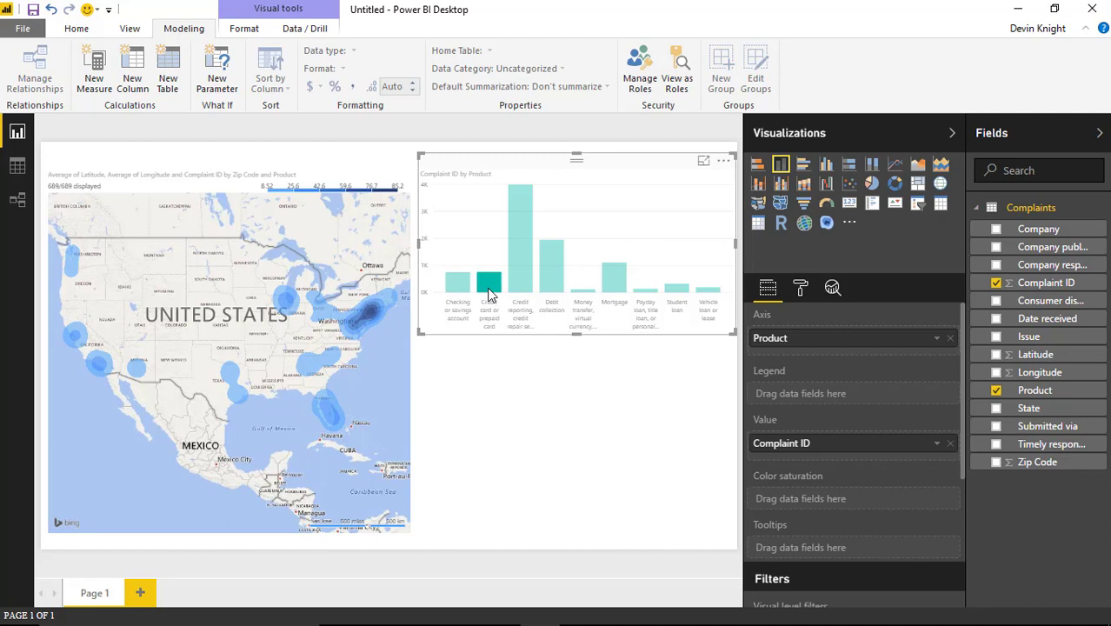
click(704, 288)
click(701, 272)
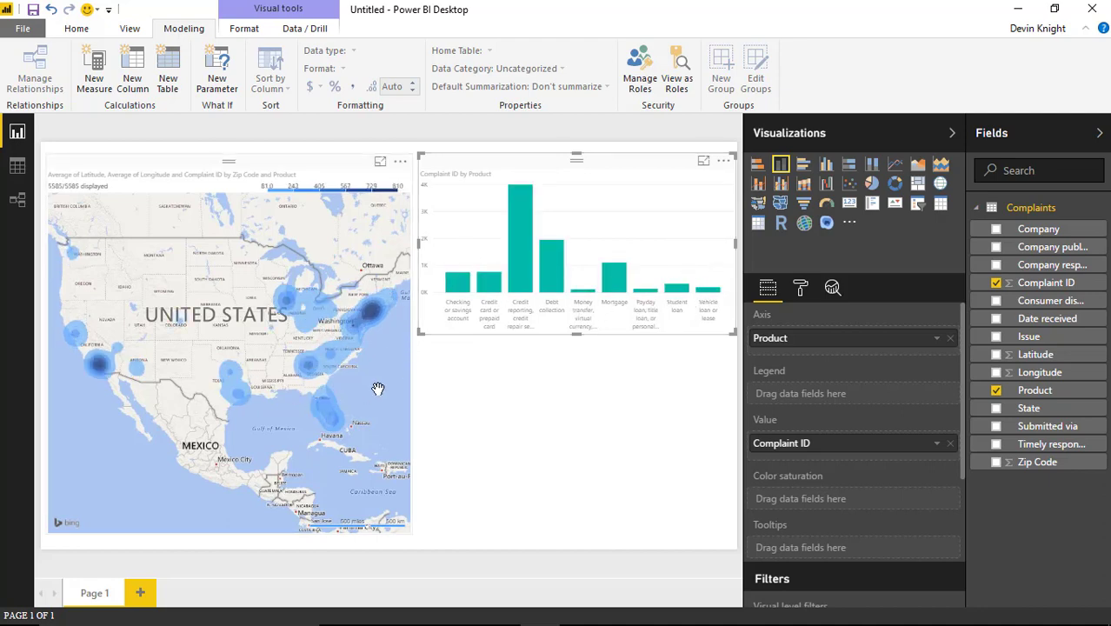
Step: Replace Product with Date received as the heatmap's group field
click(323, 178)
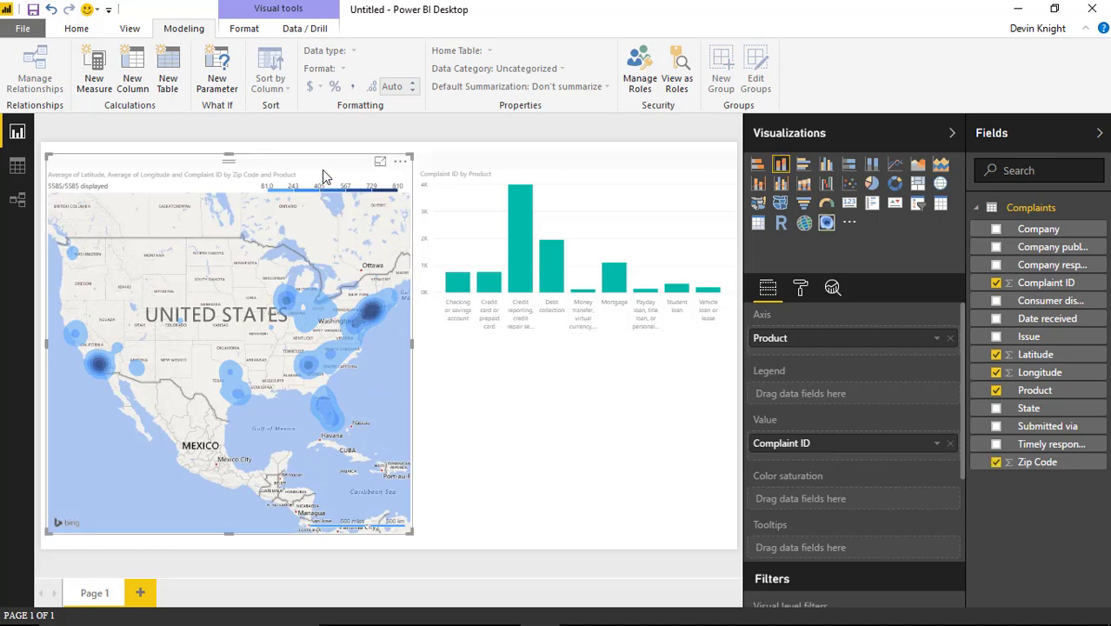
click(800, 288)
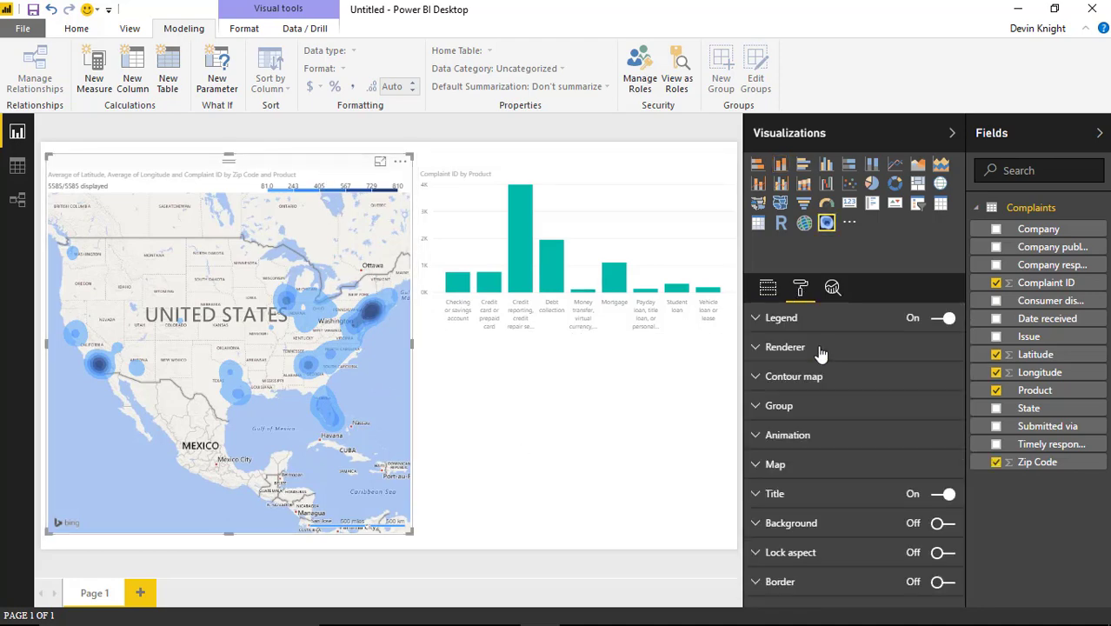
click(761, 406)
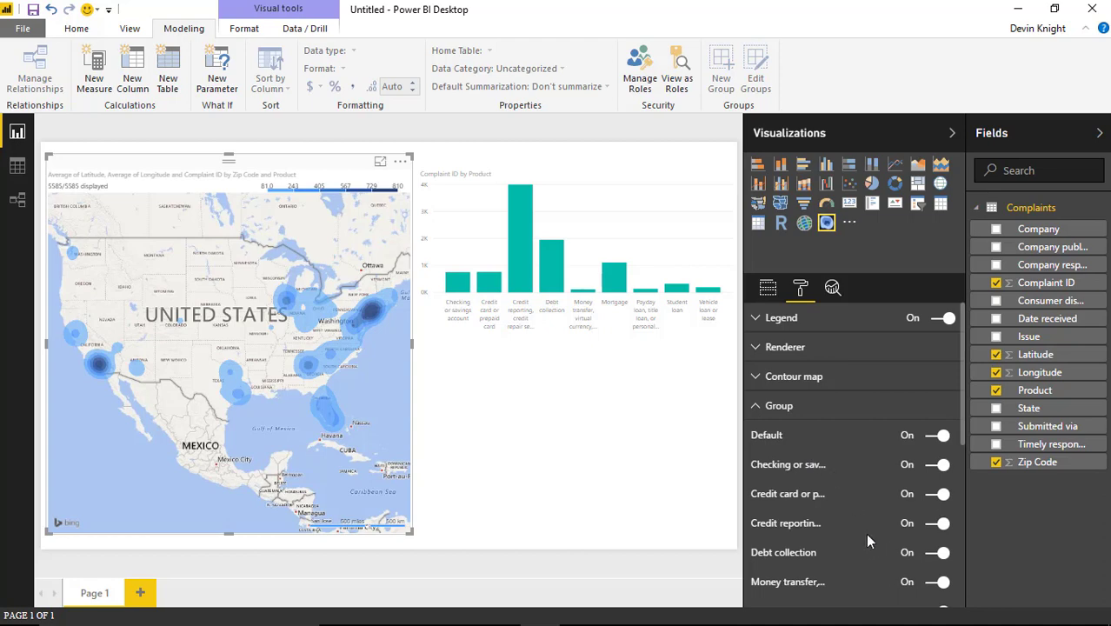
click(768, 288)
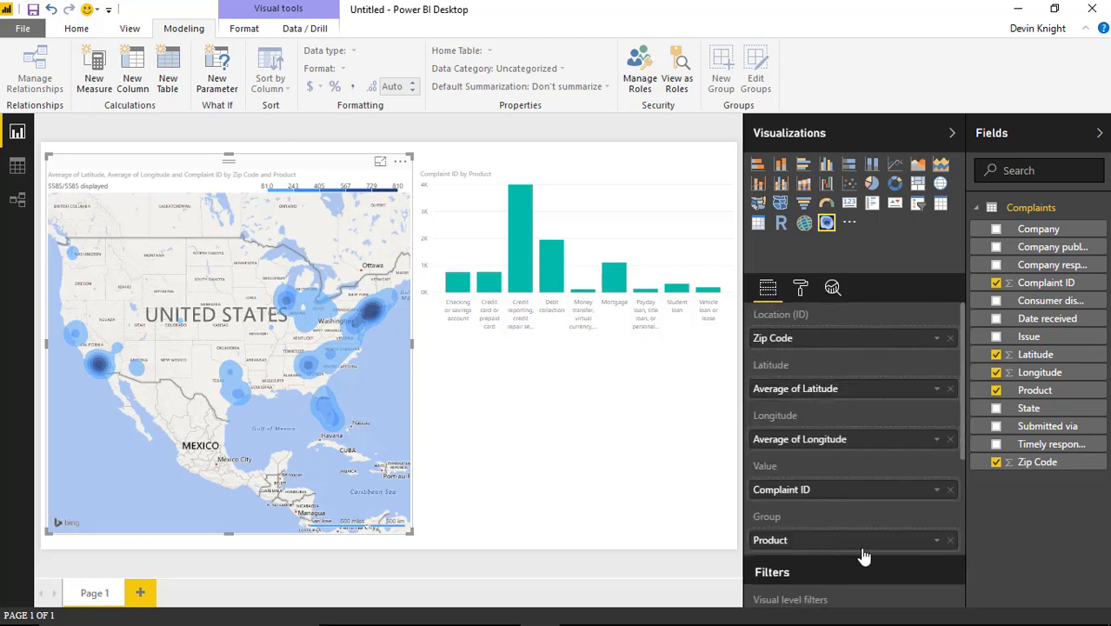
click(949, 542)
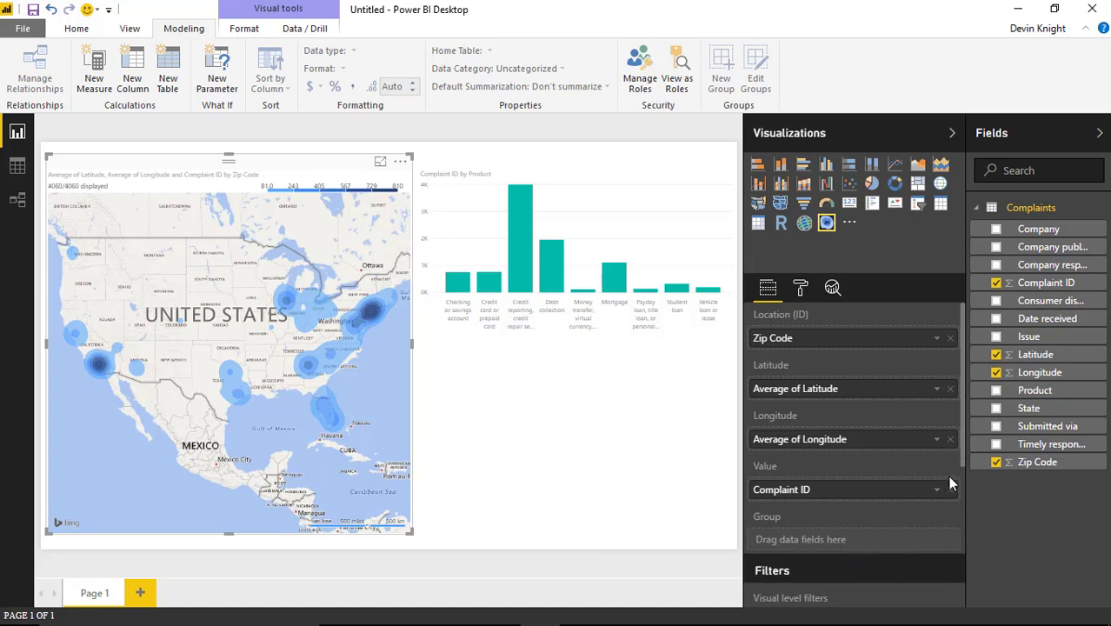
drag(1045, 320, 895, 541)
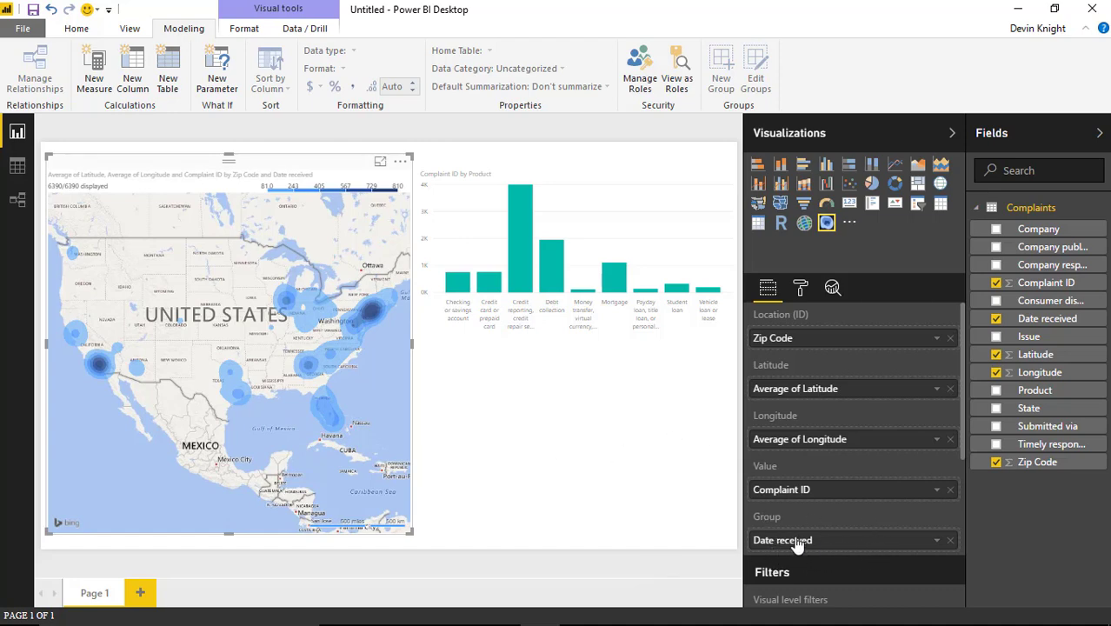
Step: Turn on Play and Repeat in the heatmap's Animation formatting options
click(799, 289)
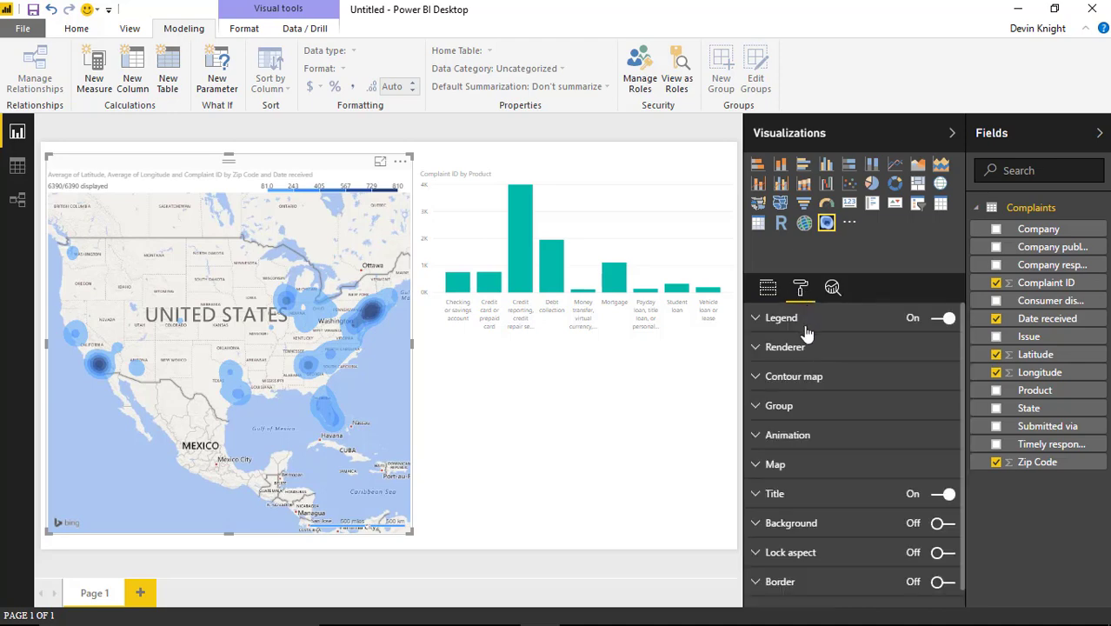
click(760, 437)
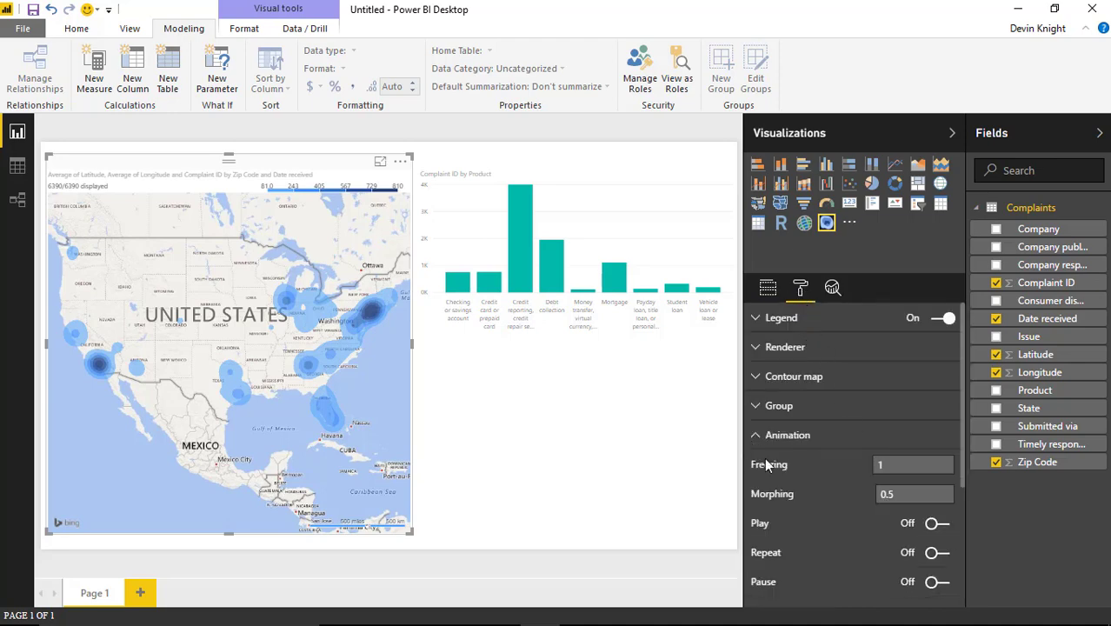
scroll(925, 513, down, 3)
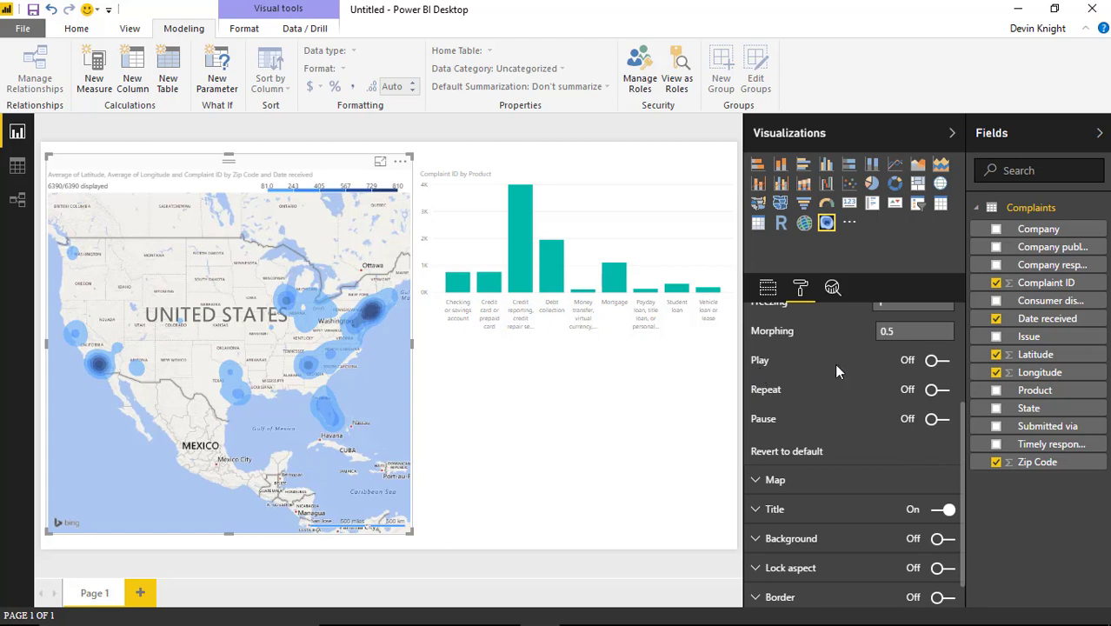
click(934, 360)
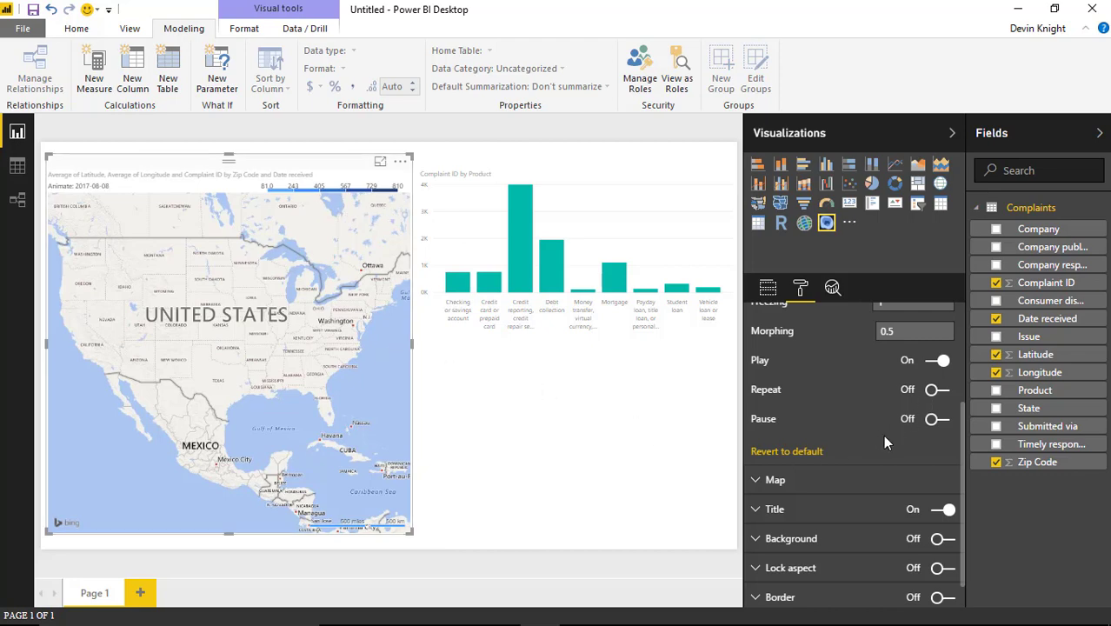
scroll(896, 430, up, 2)
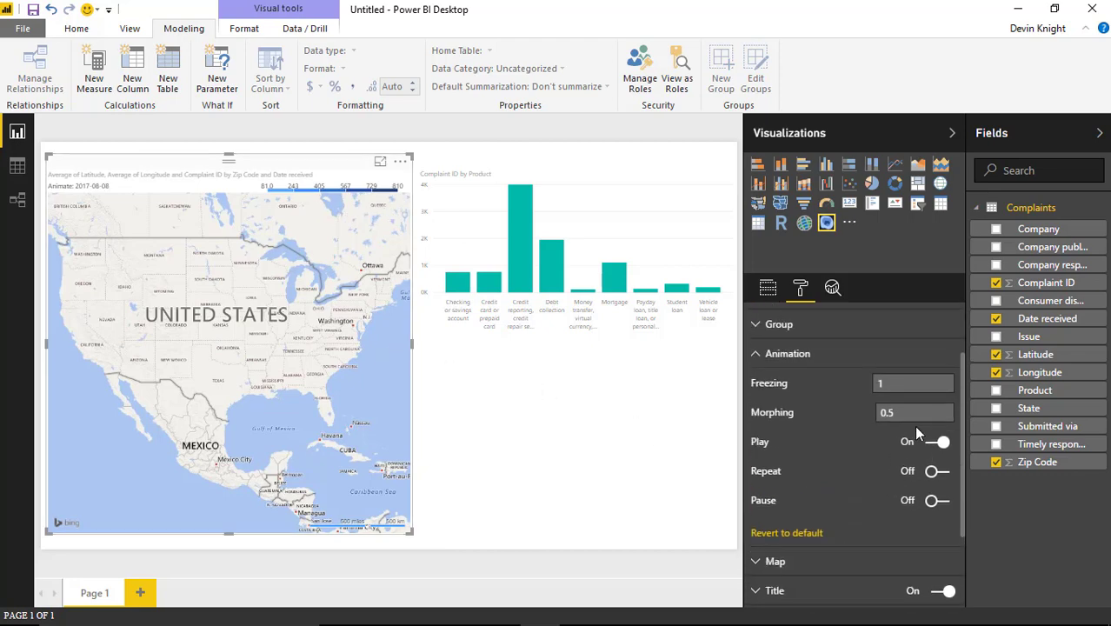
click(933, 472)
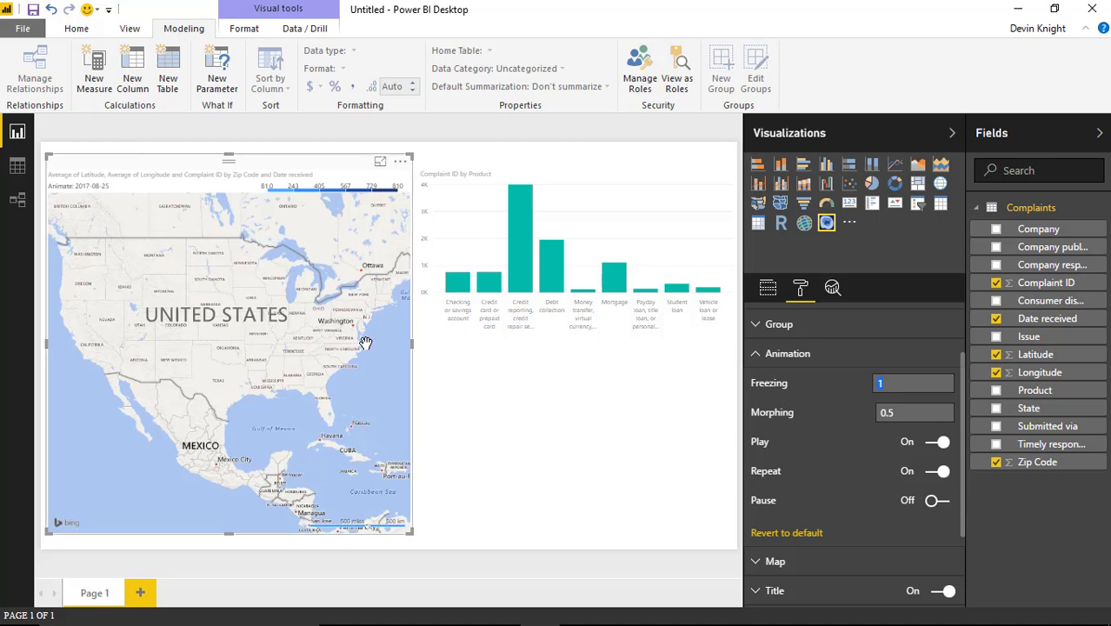
Step: Try a Freezing value of .5 for the heatmap animation, and pause and resume its playback
text(.5)
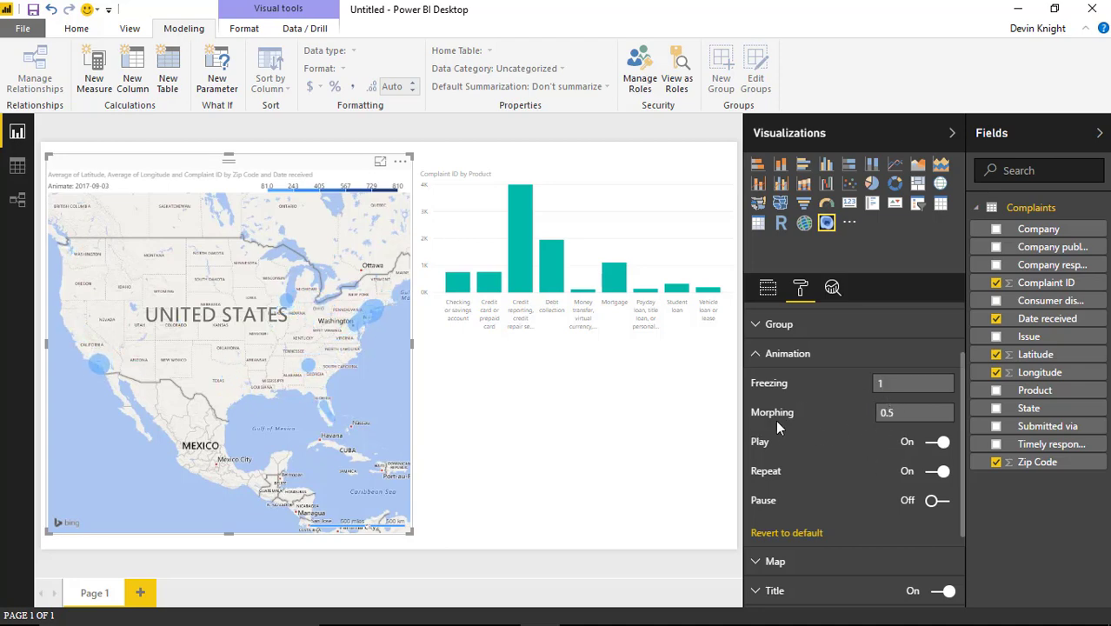
click(893, 415)
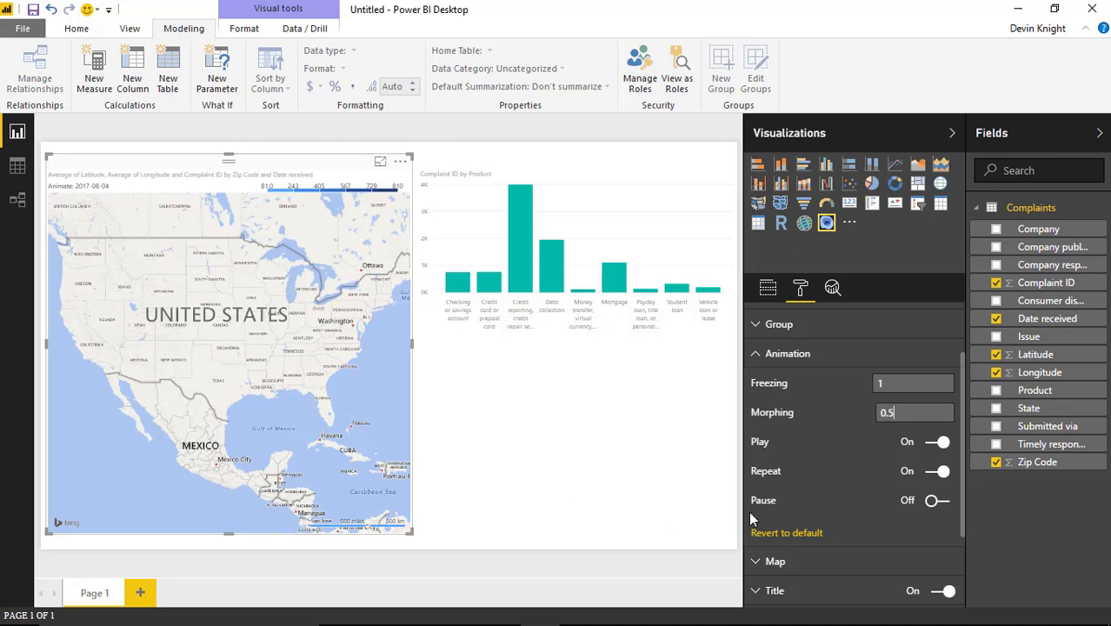
click(937, 500)
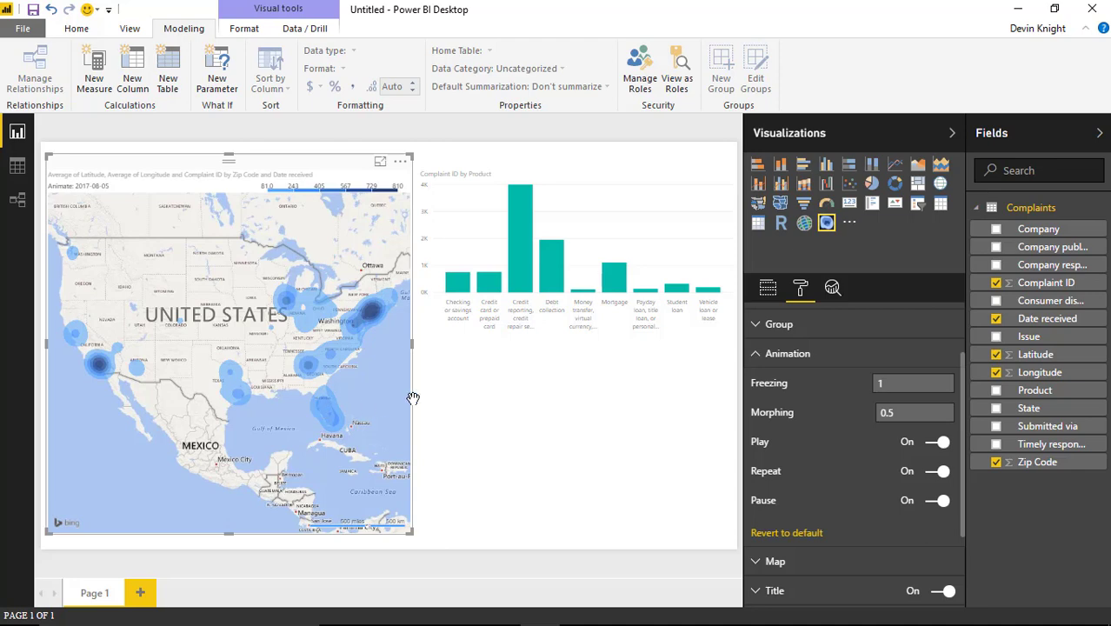
click(938, 501)
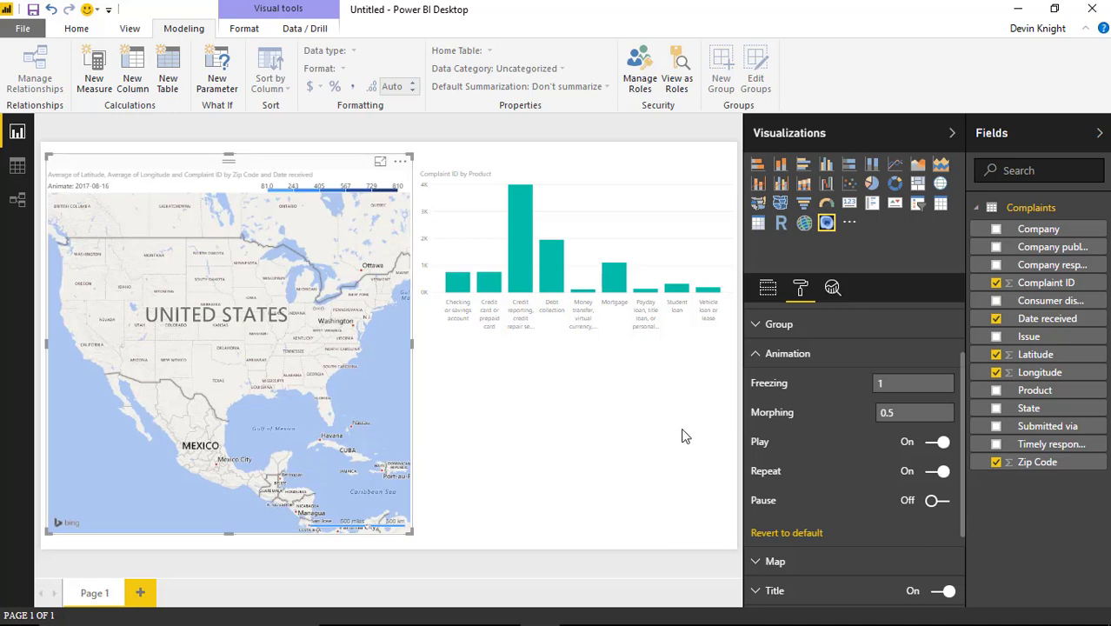
Step: Set the heatmap legend's position to Bottom and its font size to 17
click(754, 356)
scroll(961, 314, up, 1)
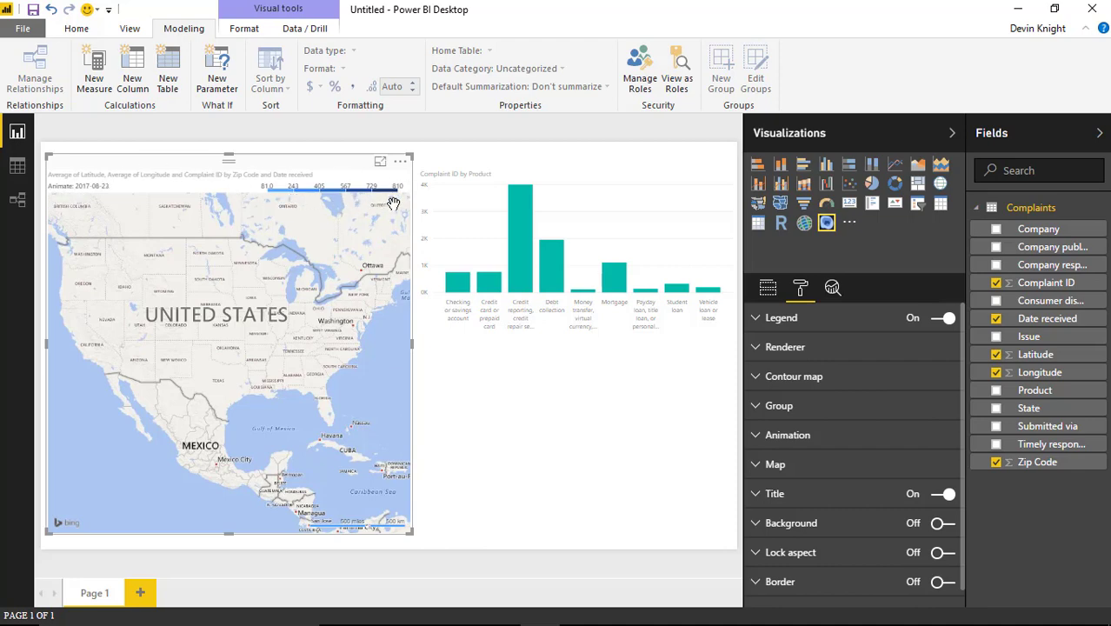
click(758, 320)
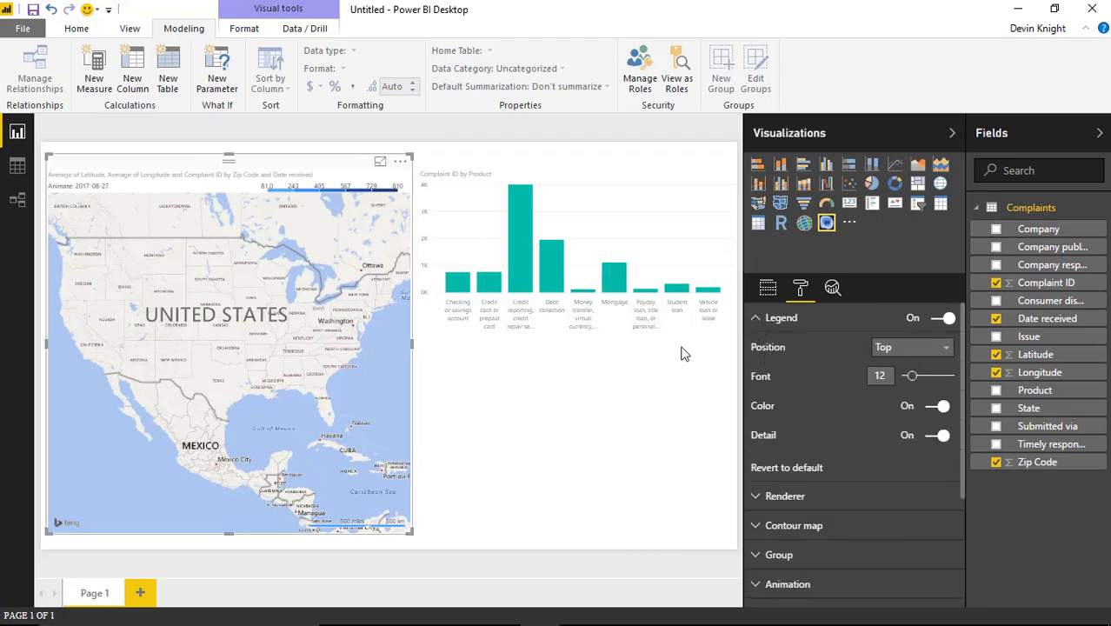
click(891, 348)
click(889, 385)
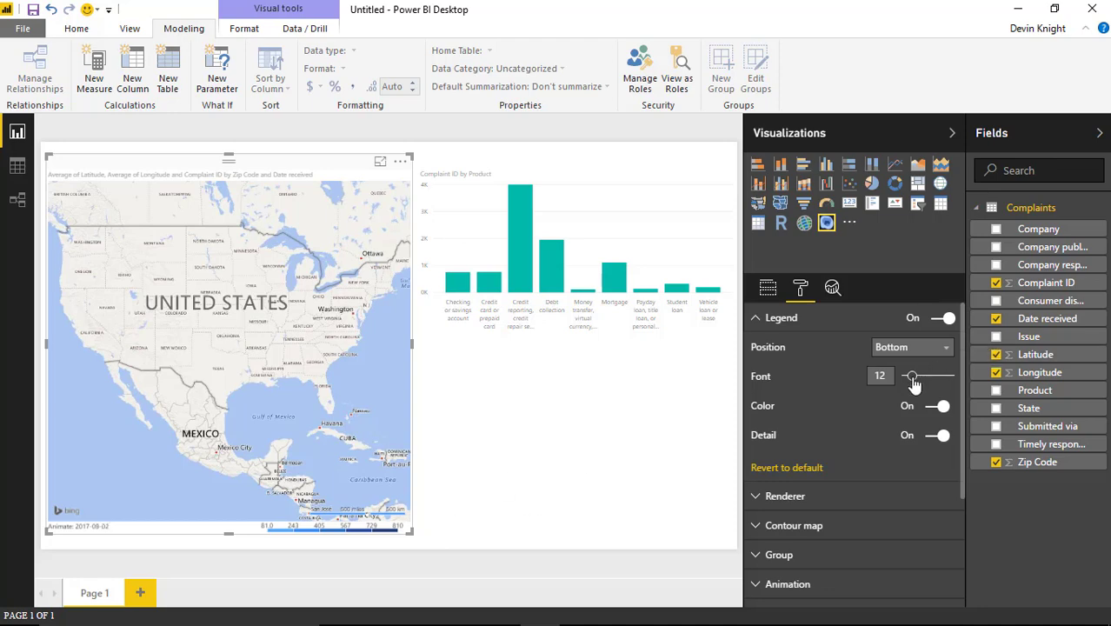
drag(917, 383, 921, 384)
click(879, 378)
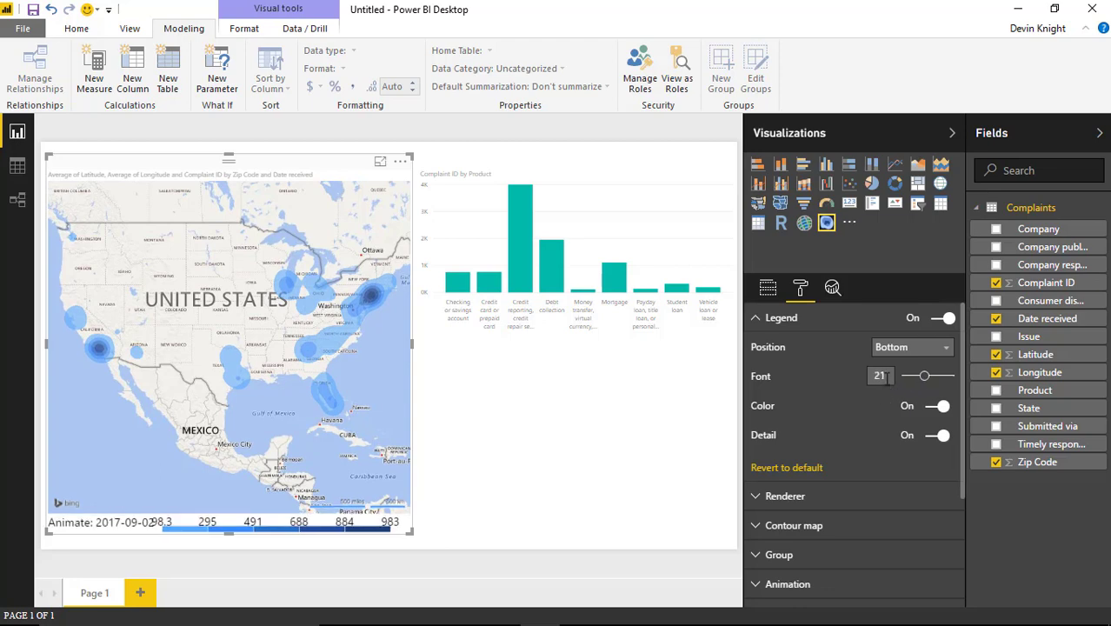
text(17)
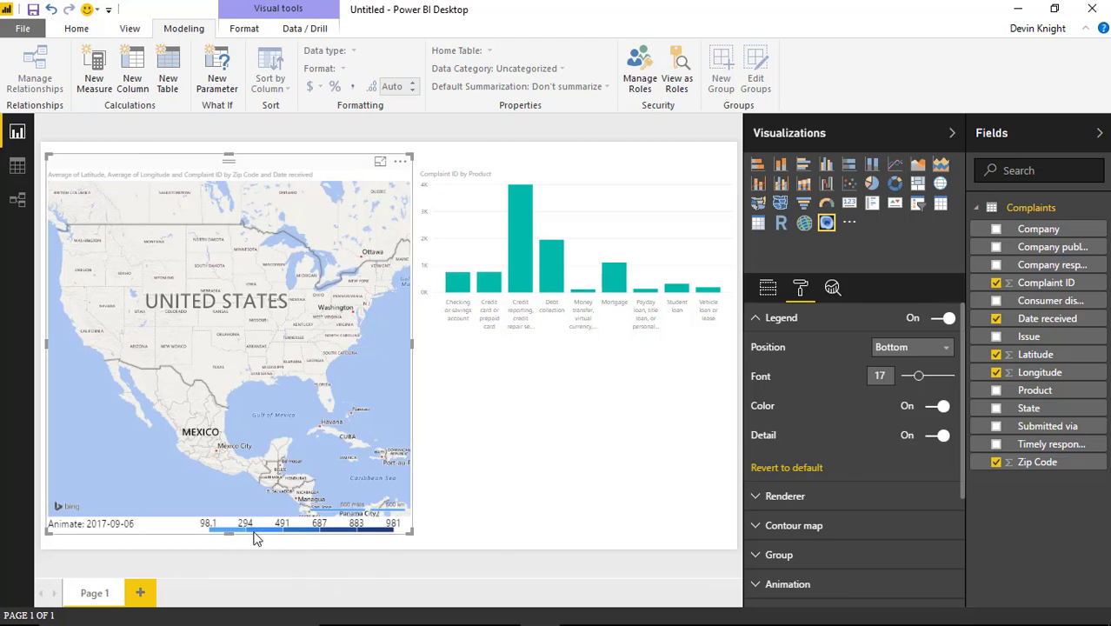
Step: Turn the heatmap legend's Color and Detail options off and back on, and collapse the Legend options
click(937, 406)
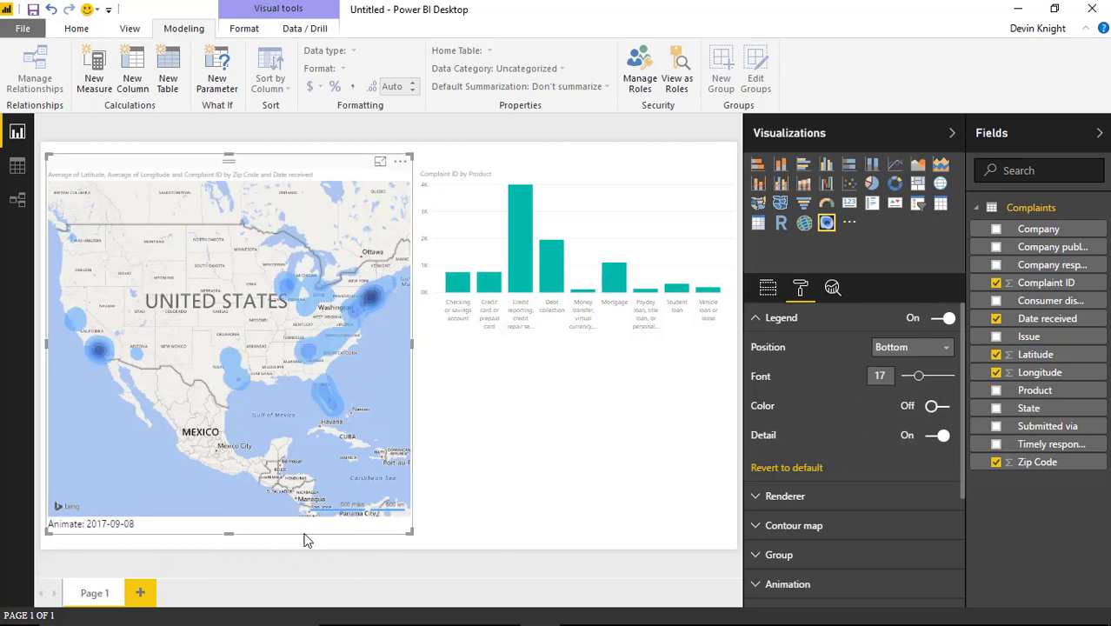
click(922, 407)
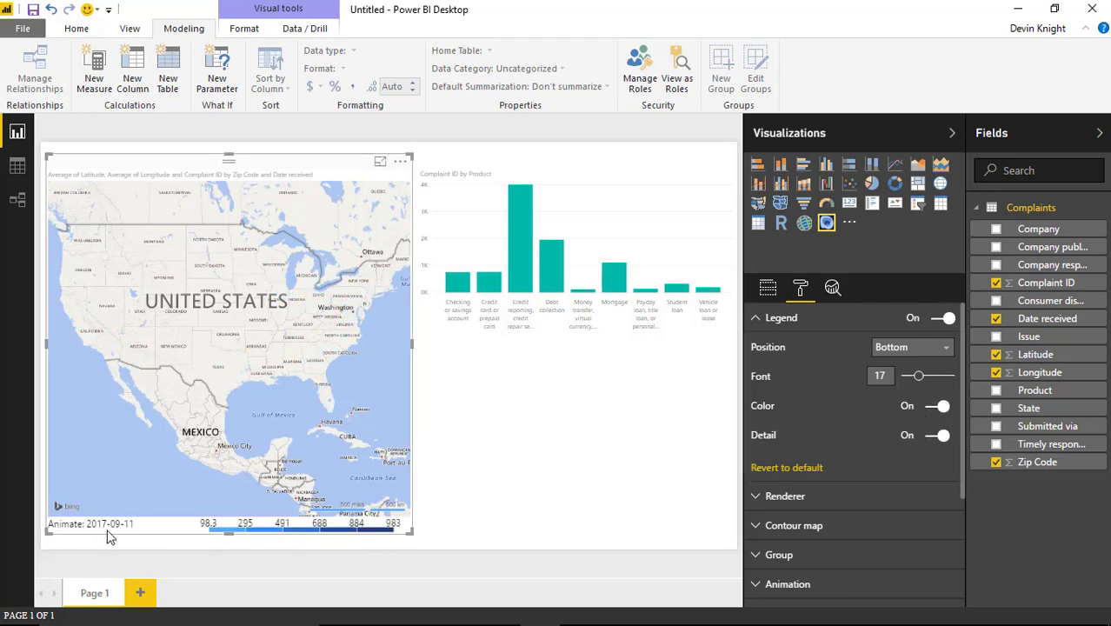
click(937, 435)
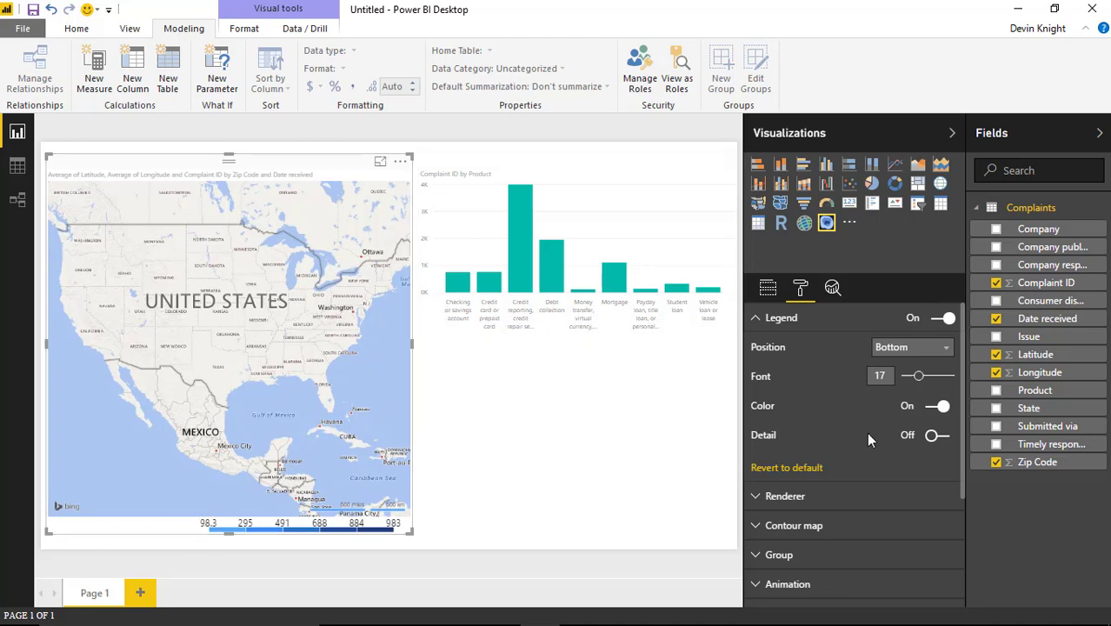
click(751, 327)
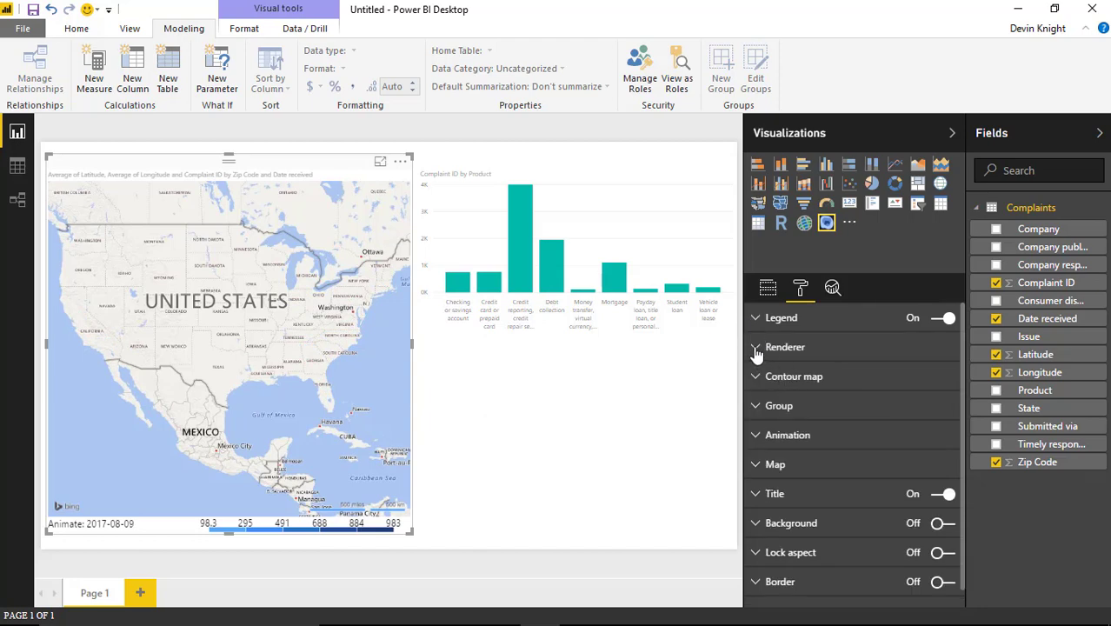
Step: In the heatmap's Renderer options, set the Measure to Manual with a Max of 20
click(756, 348)
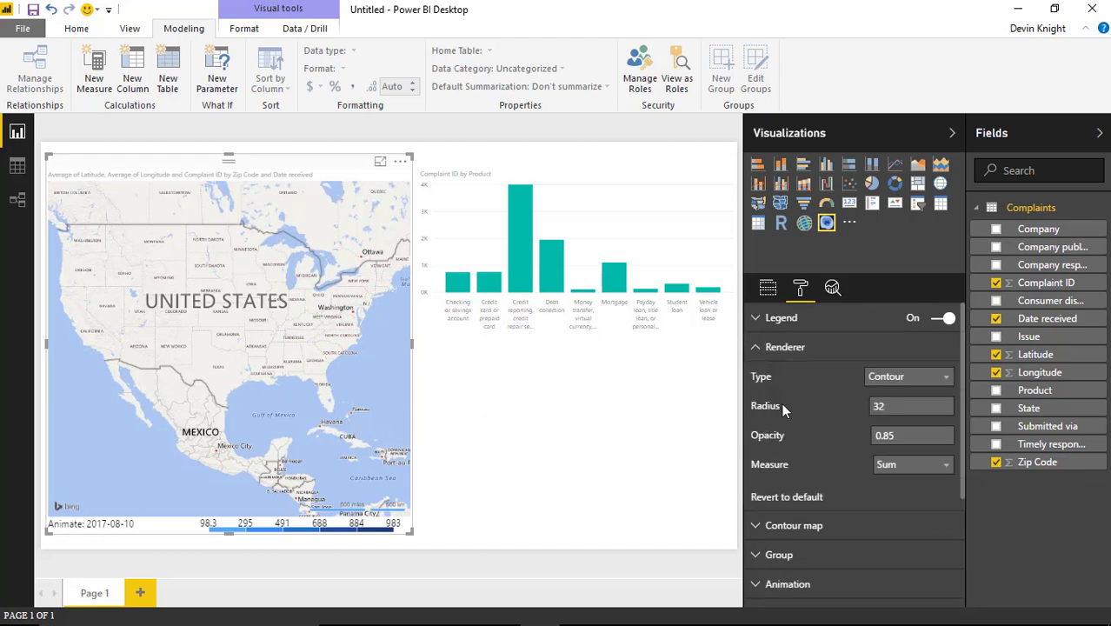
click(901, 382)
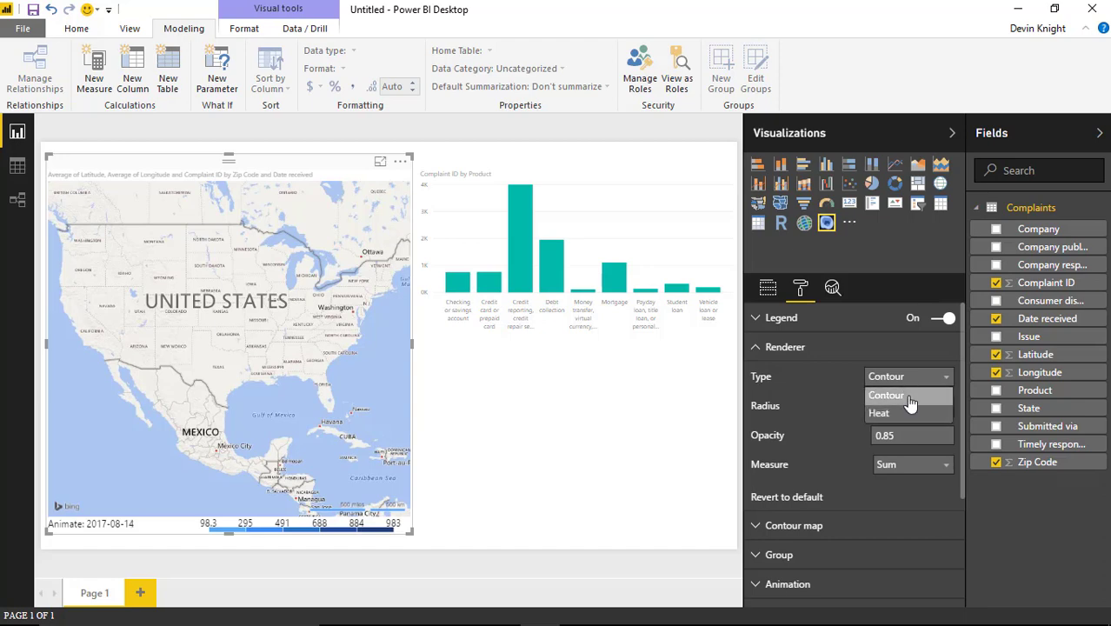
click(841, 400)
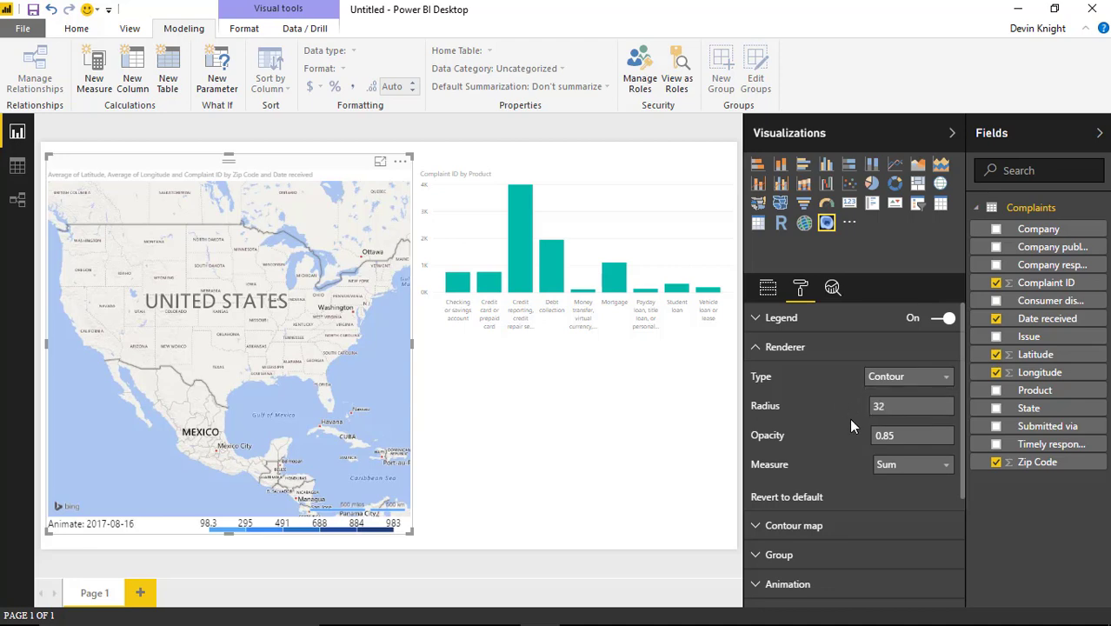
click(898, 406)
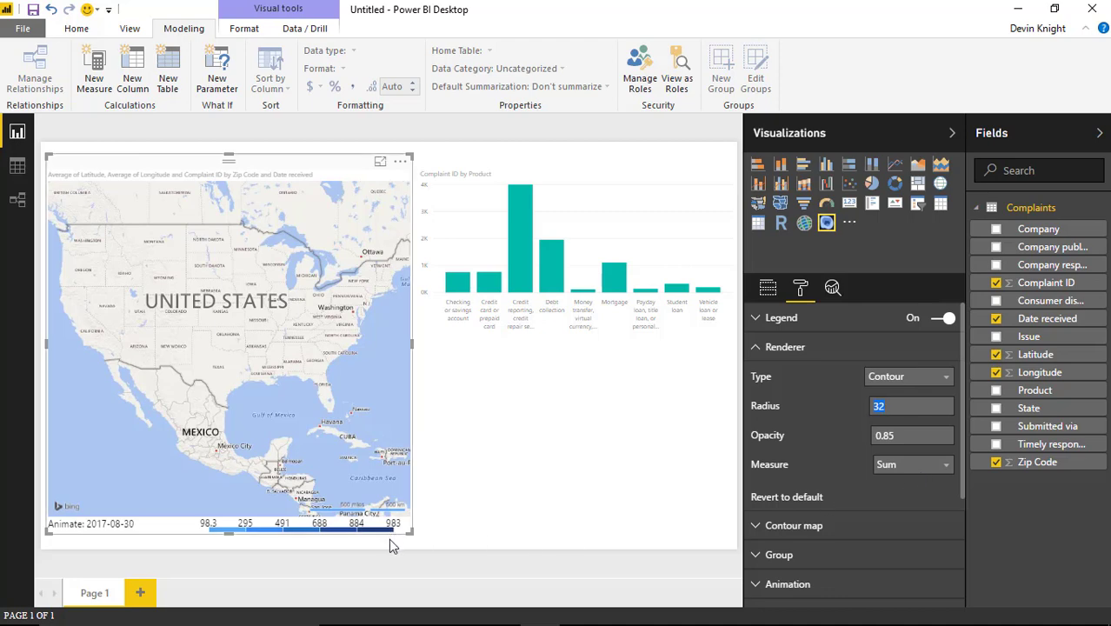
click(904, 470)
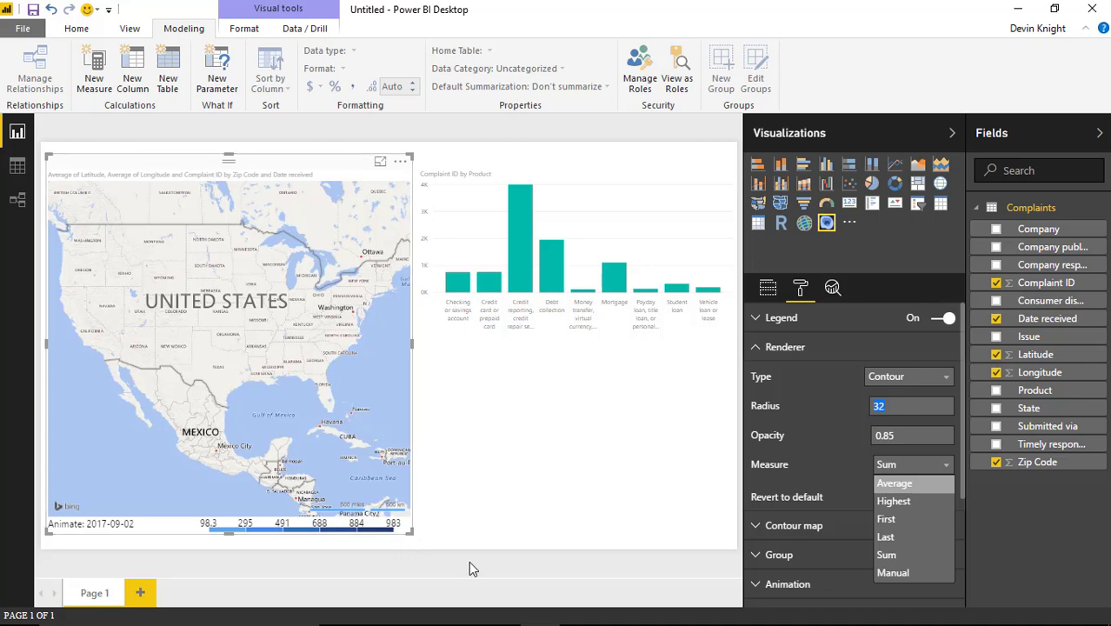
click(894, 573)
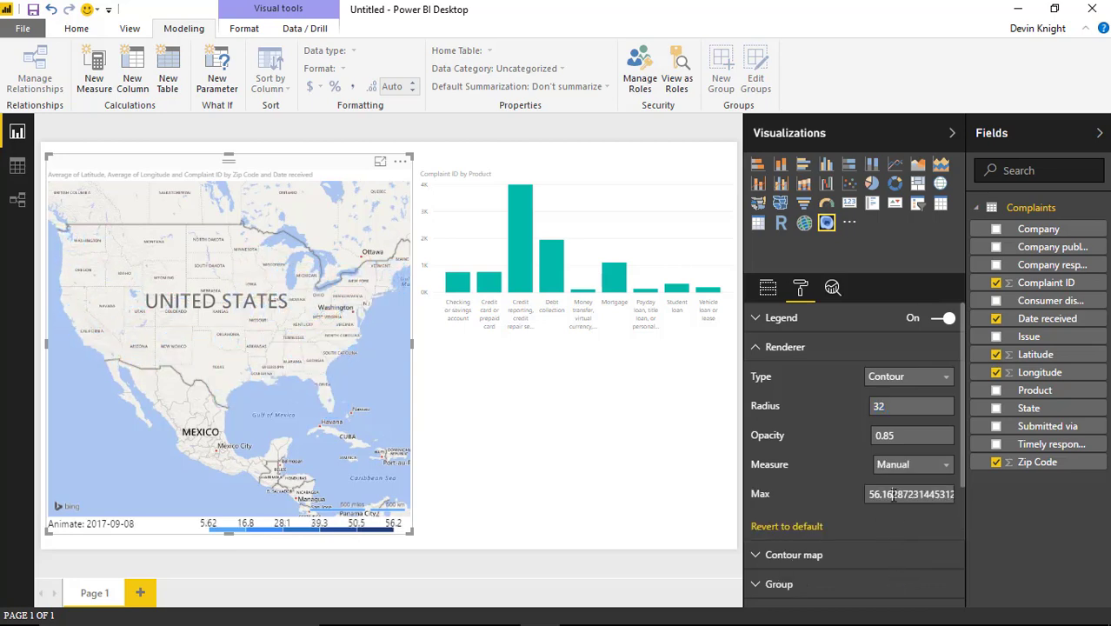
drag(965, 493, 1023, 504)
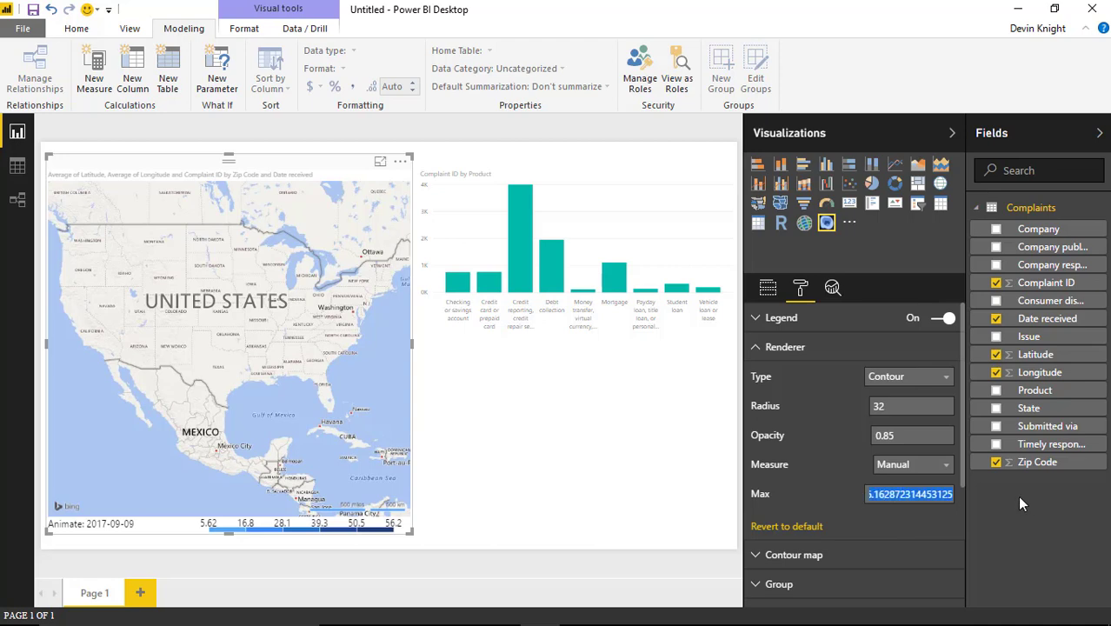
text(20)
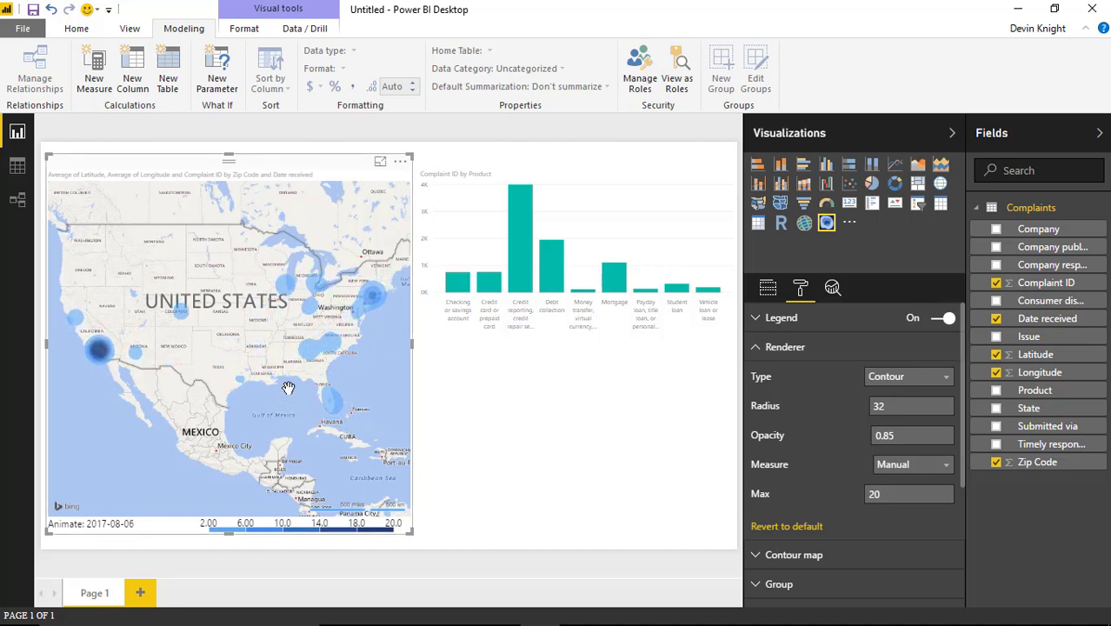
key(Return)
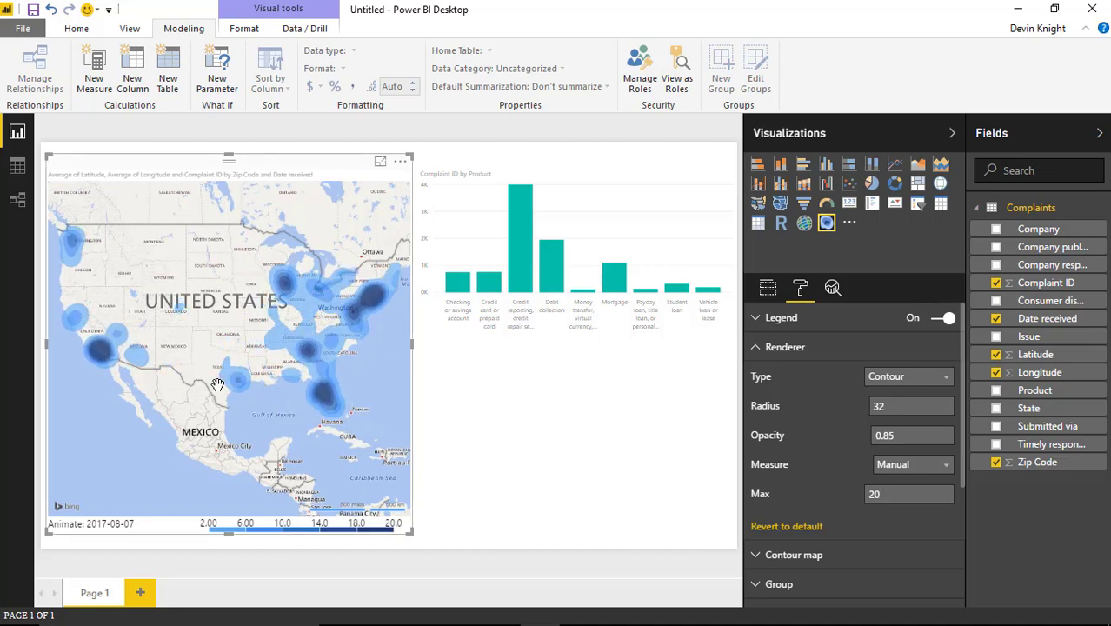
Step: Set the heatmap renderer's Radius to 40 and its Opacity to .75, and collapse the Renderer options
click(900, 407)
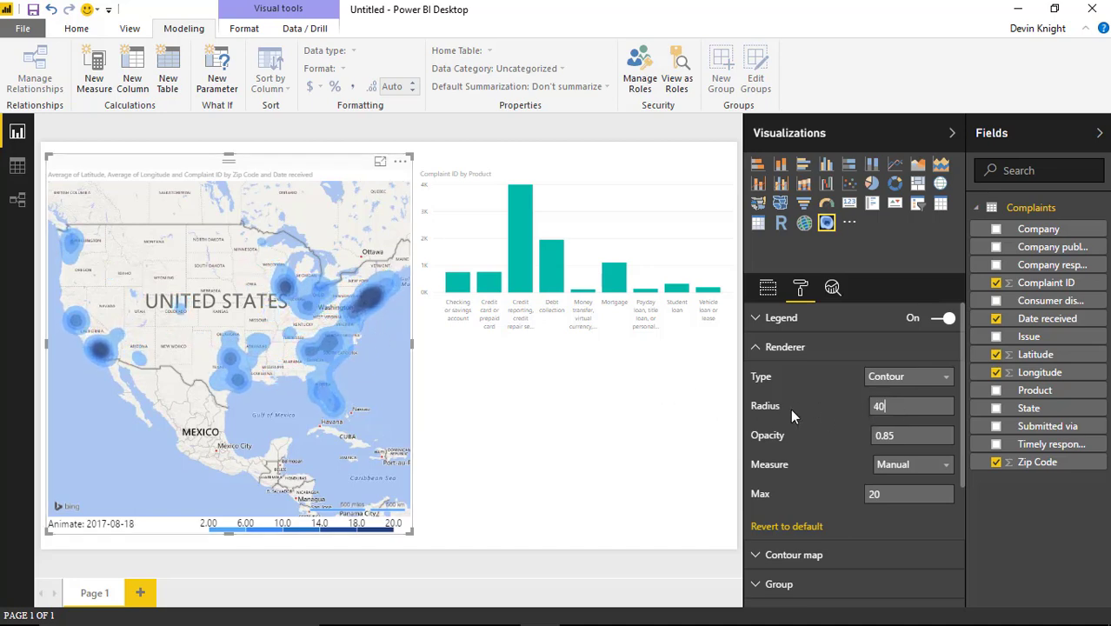
click(325, 332)
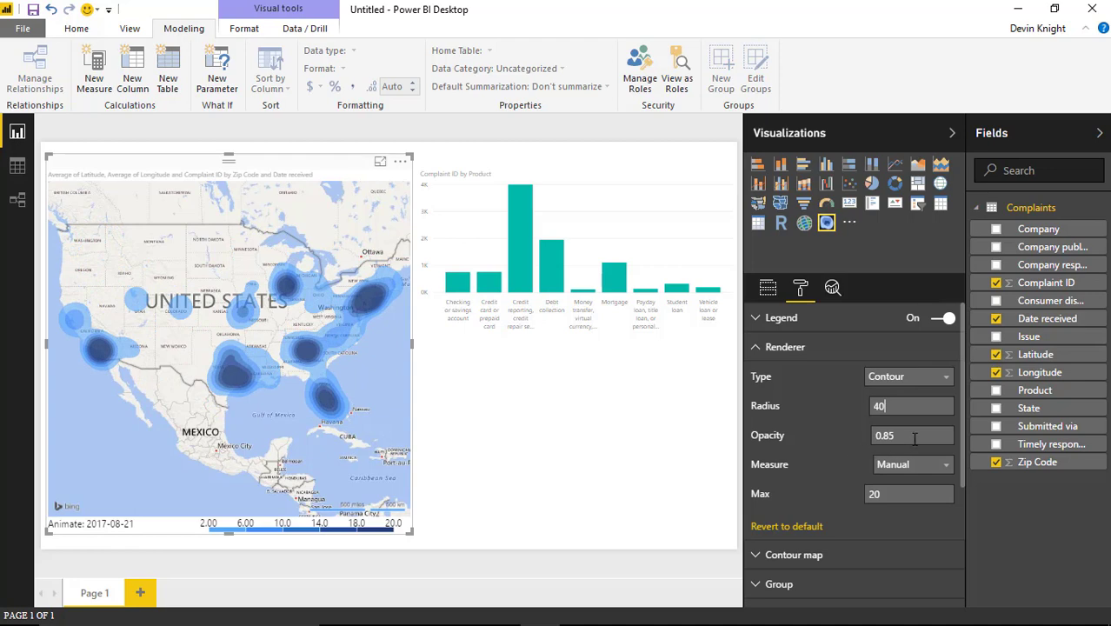
key(Tab)
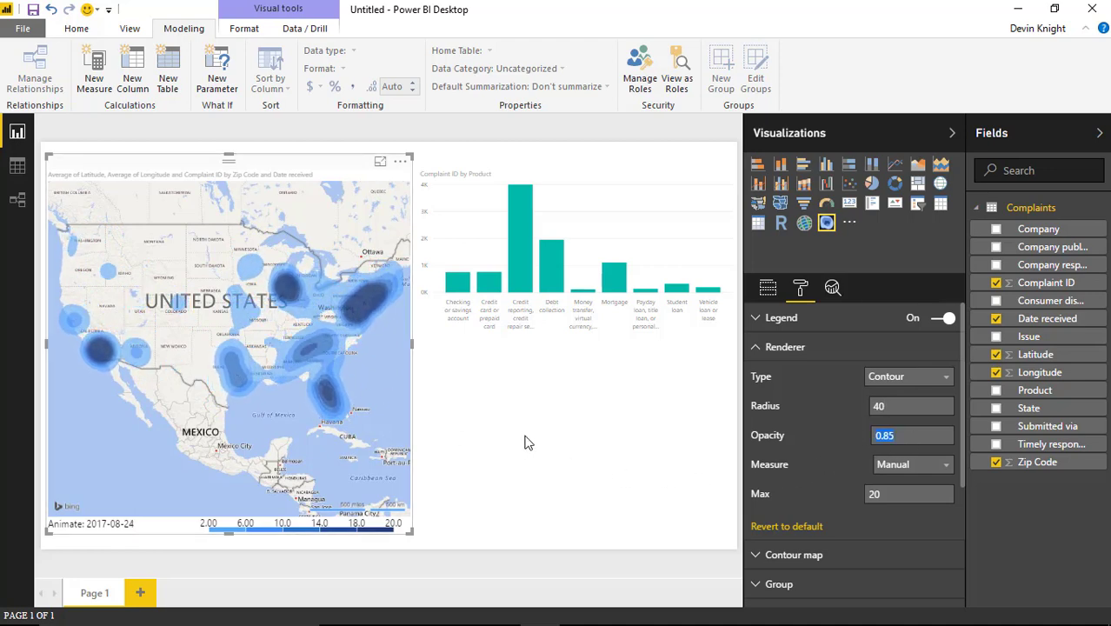
text(1)
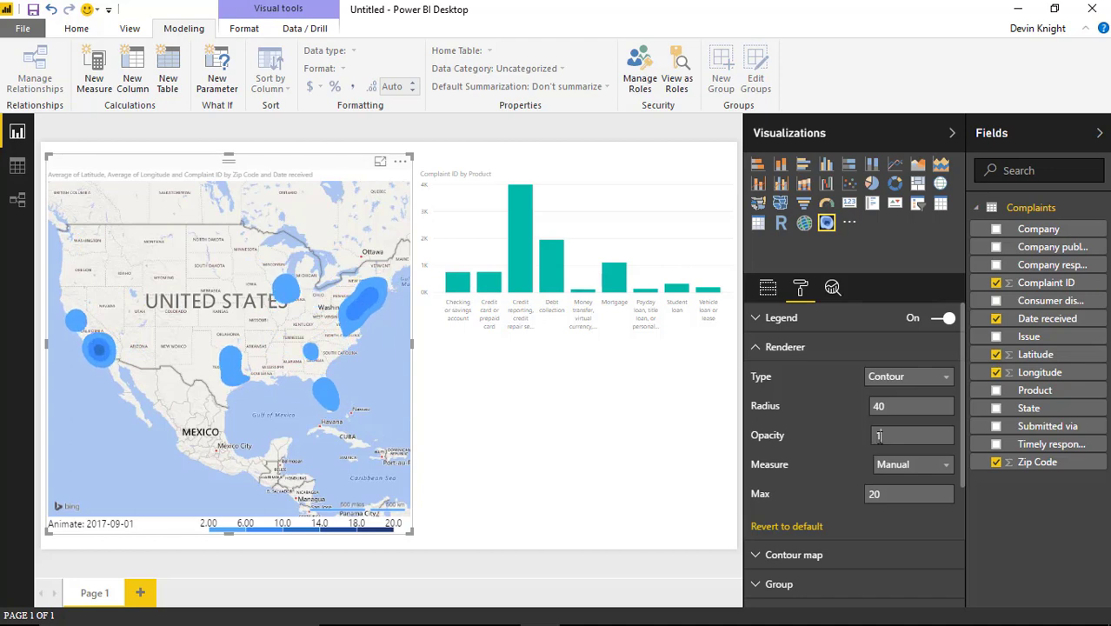
click(804, 437)
text(.75)
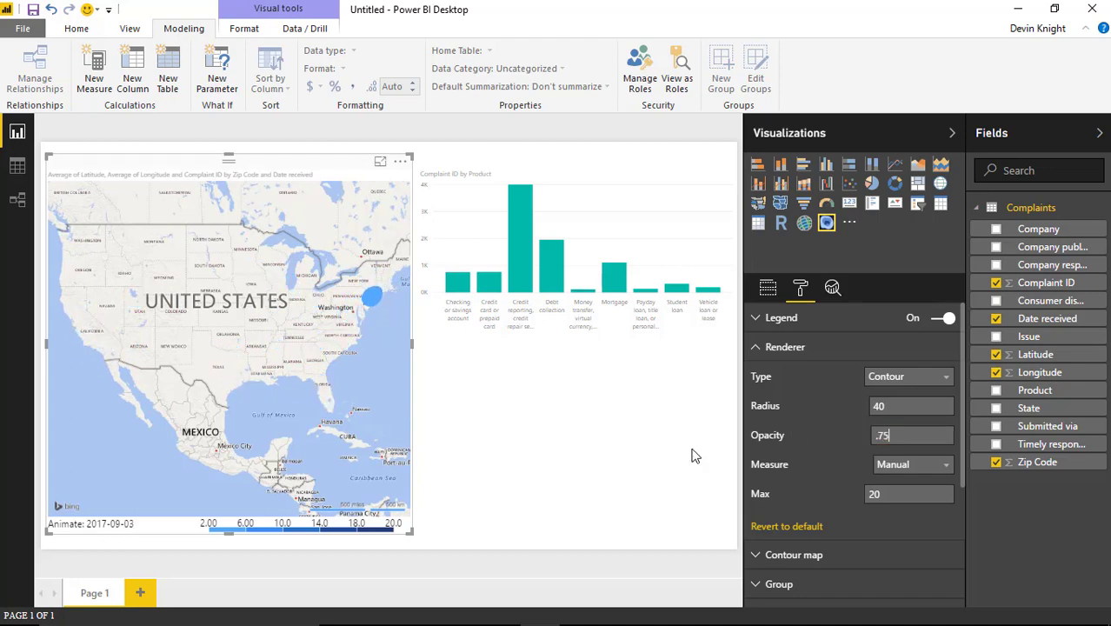
key(Return)
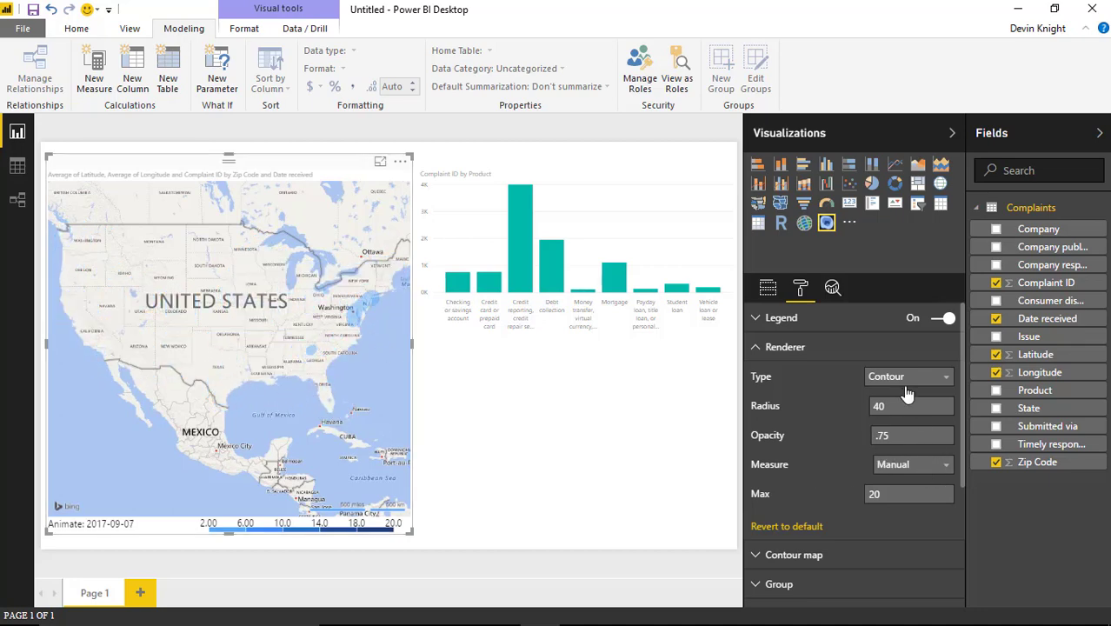
click(755, 352)
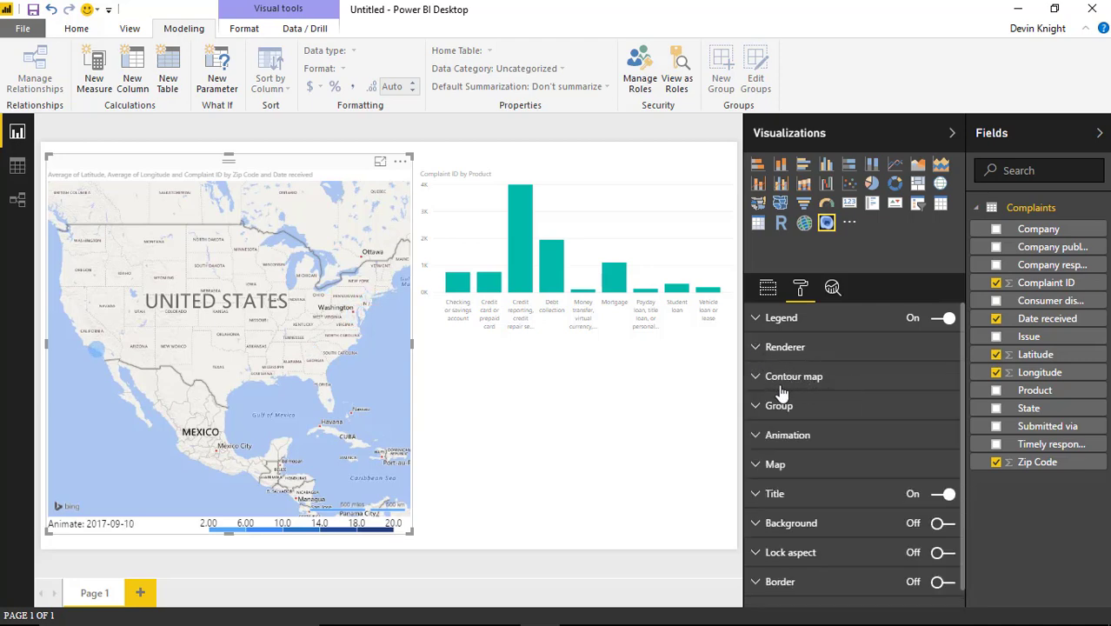
Step: Try Max level values of 4 and 1 in the heatmap's Contour map options, and set the level back to 5
click(756, 379)
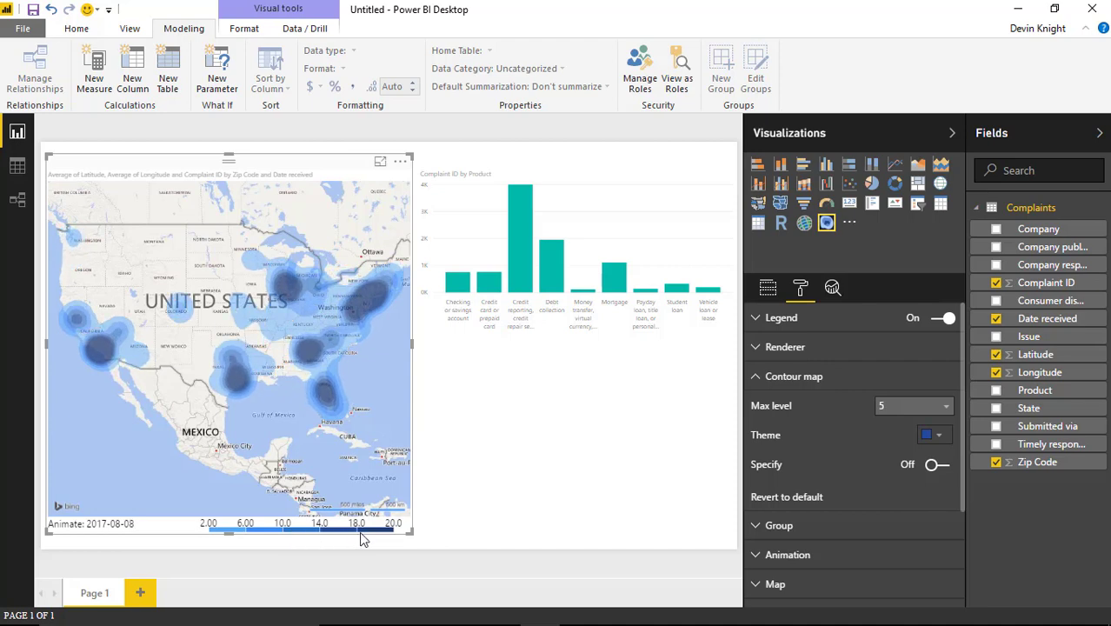
click(918, 410)
click(882, 480)
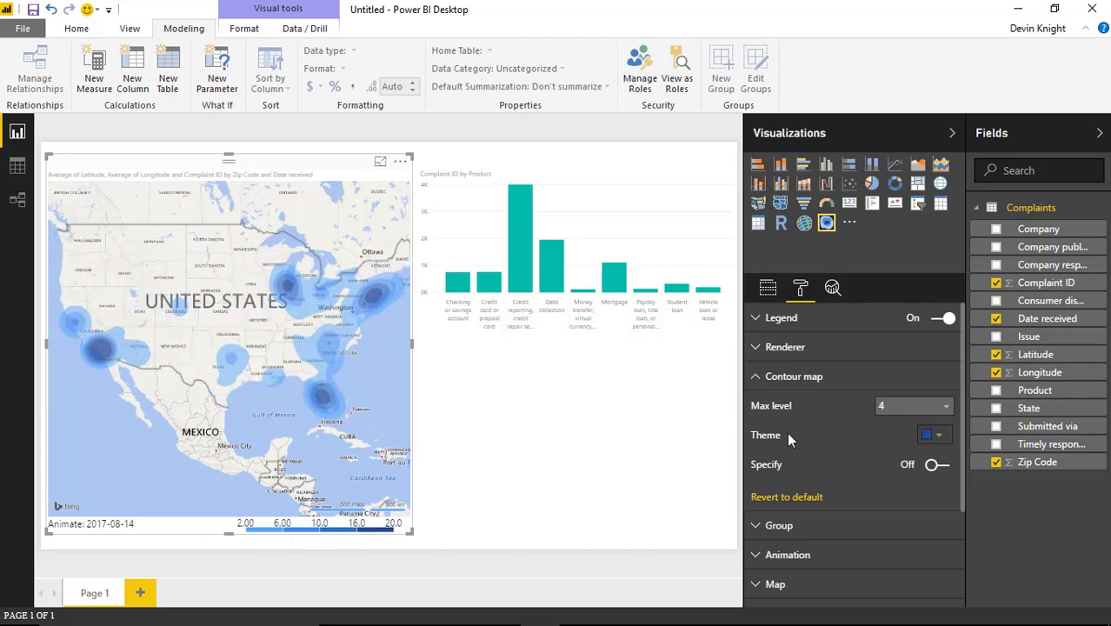
click(888, 411)
click(887, 426)
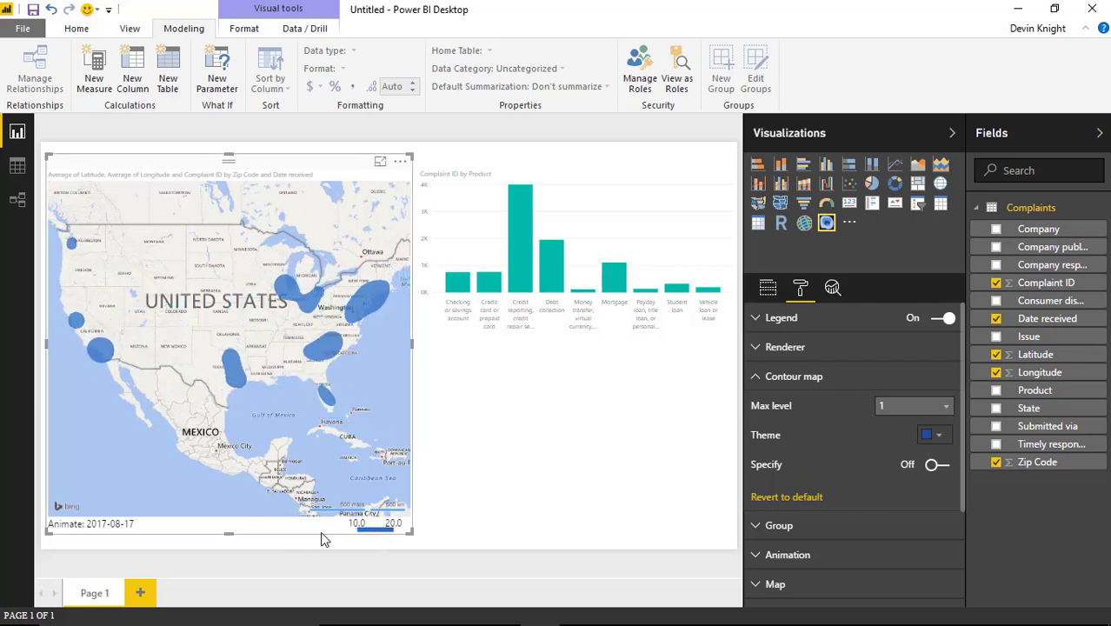
click(930, 406)
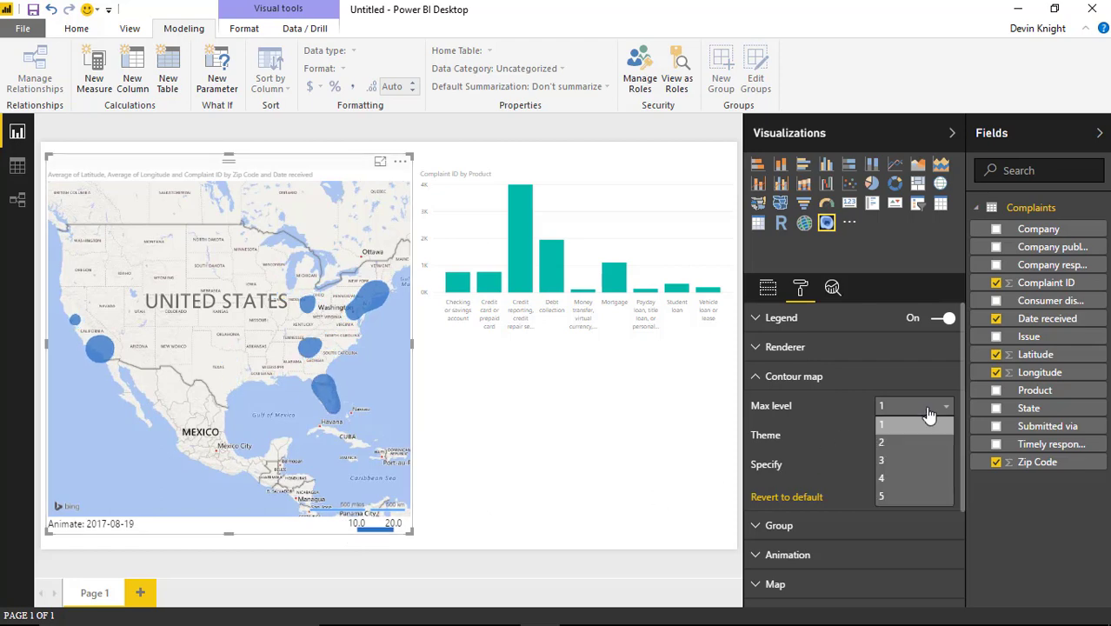
click(888, 497)
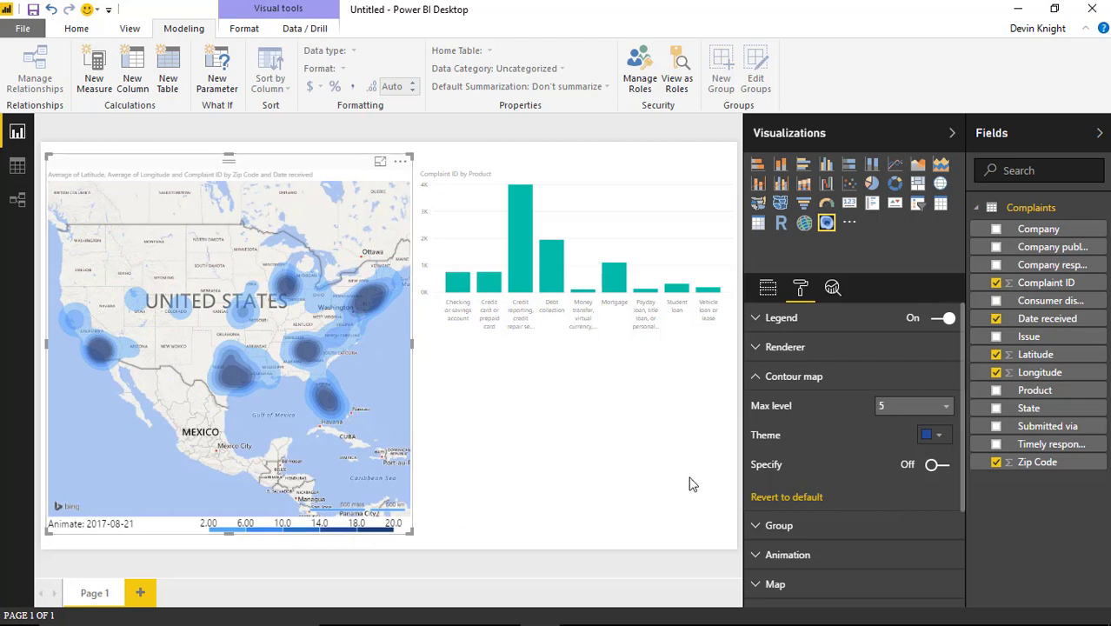
Step: Try a red theme color for the contour map, revert the Contour map options to default, and check the Renderer settings
click(932, 437)
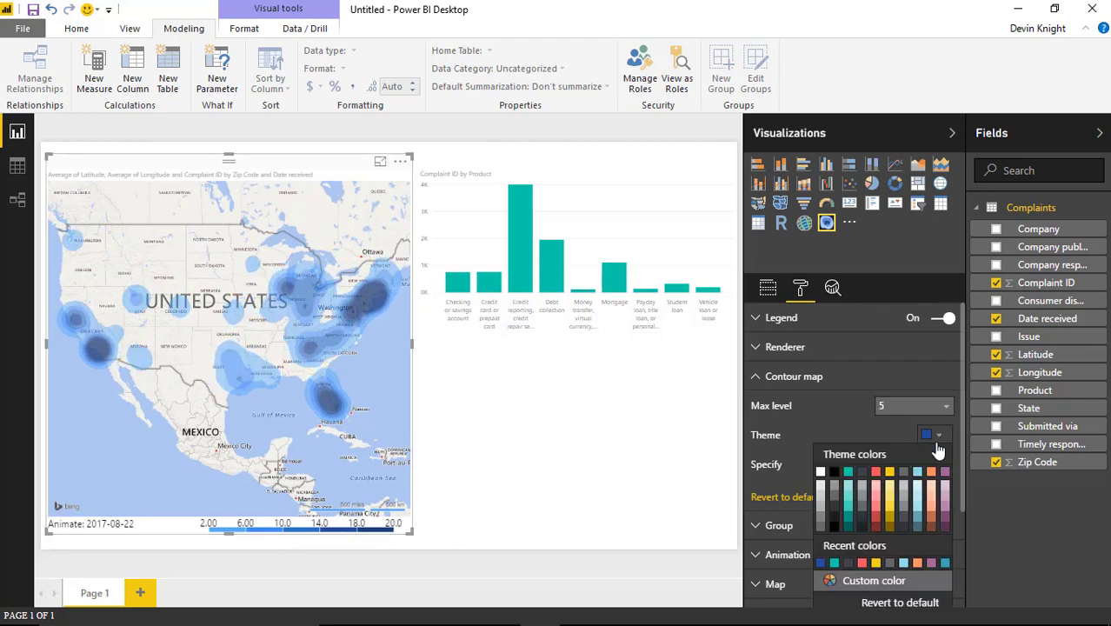
click(876, 472)
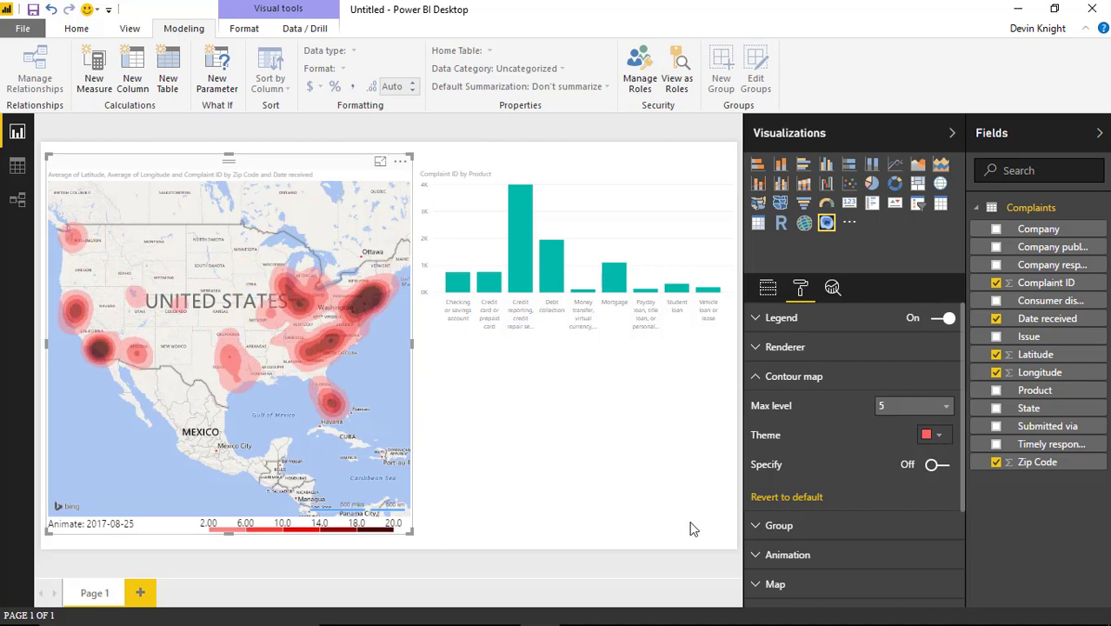
click(785, 502)
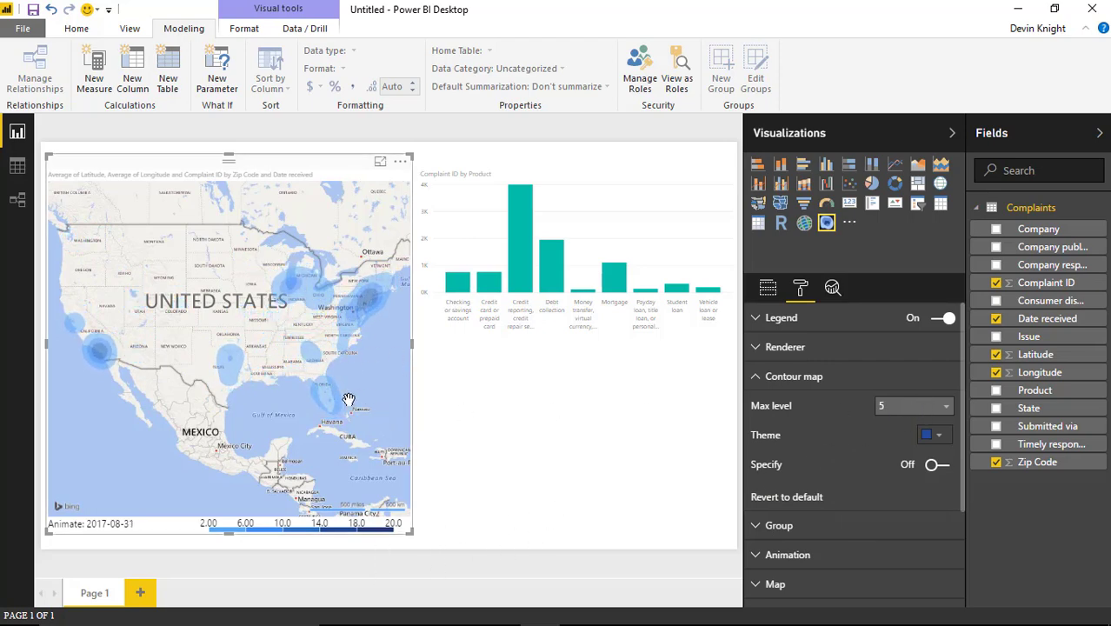
click(749, 351)
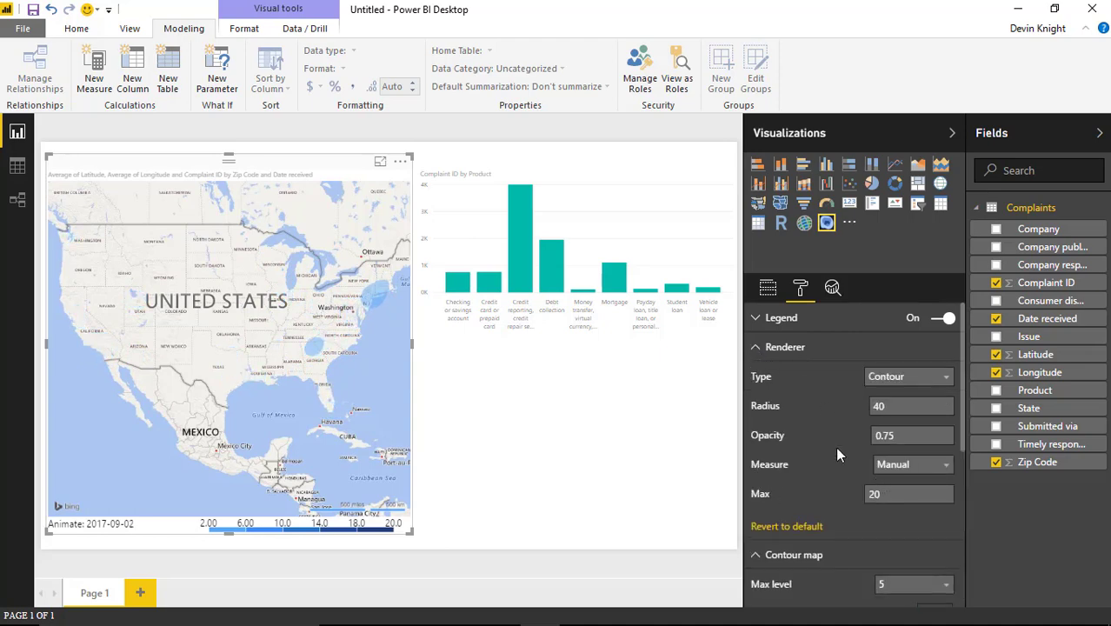
click(757, 350)
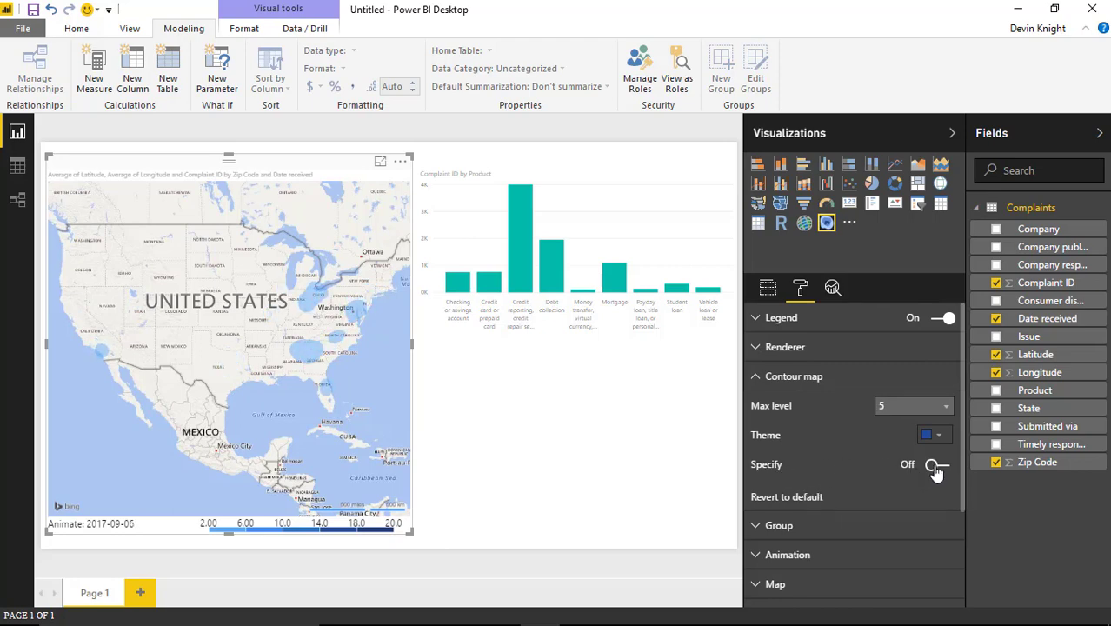
Step: Turn on Specify for the contour levels, try a Max level of 2, restore it to 5, and turn Specify off
scroll(876, 440, down, 3)
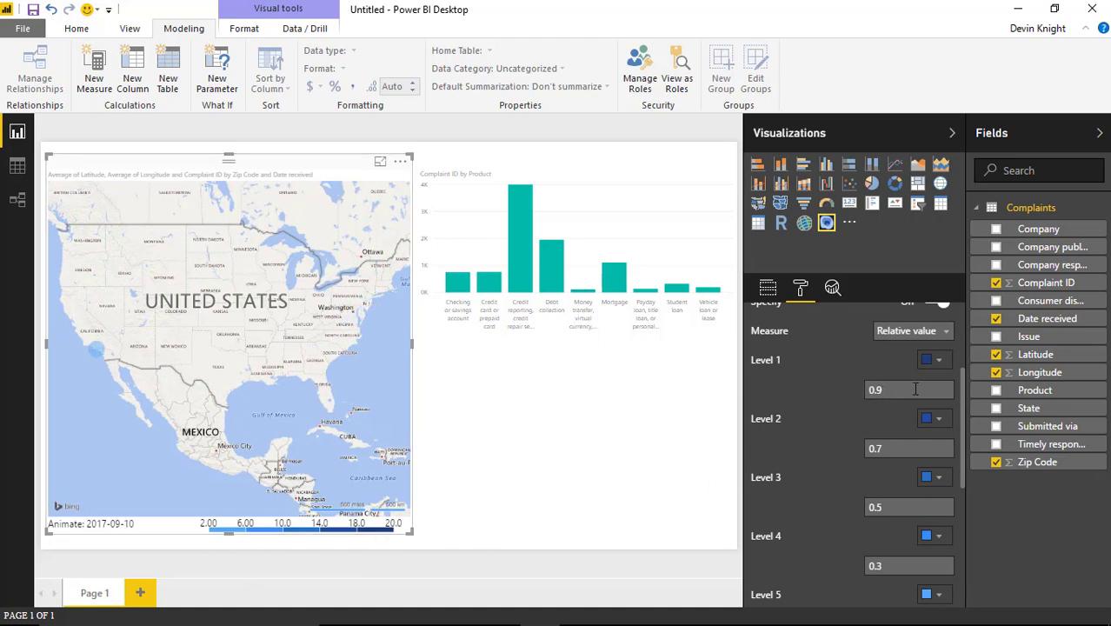
scroll(895, 413, down, 4)
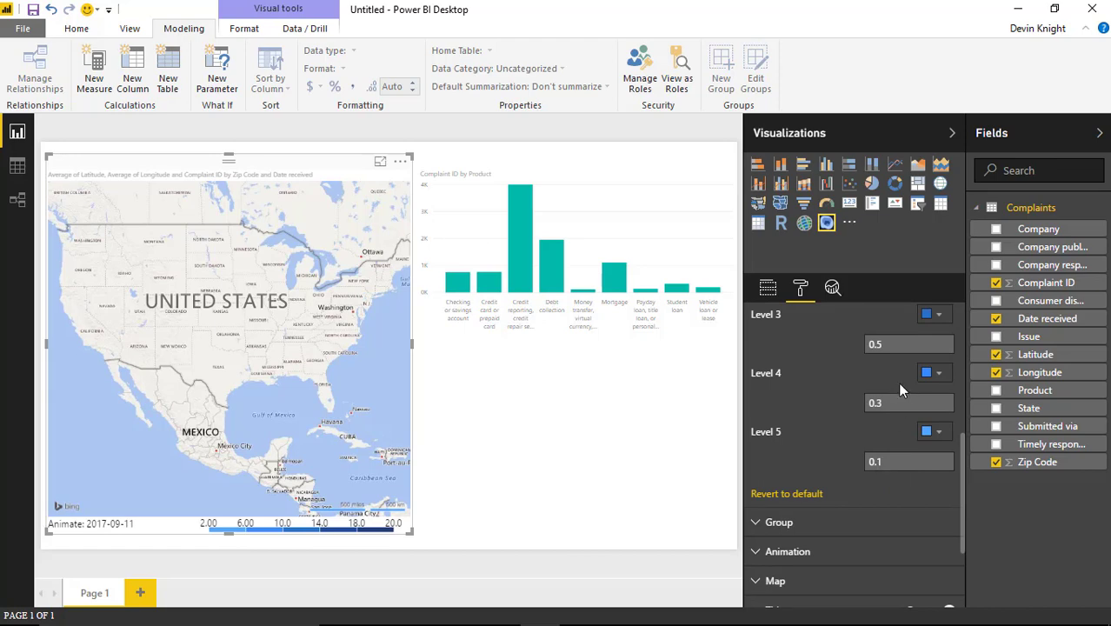
scroll(895, 462, up, 5)
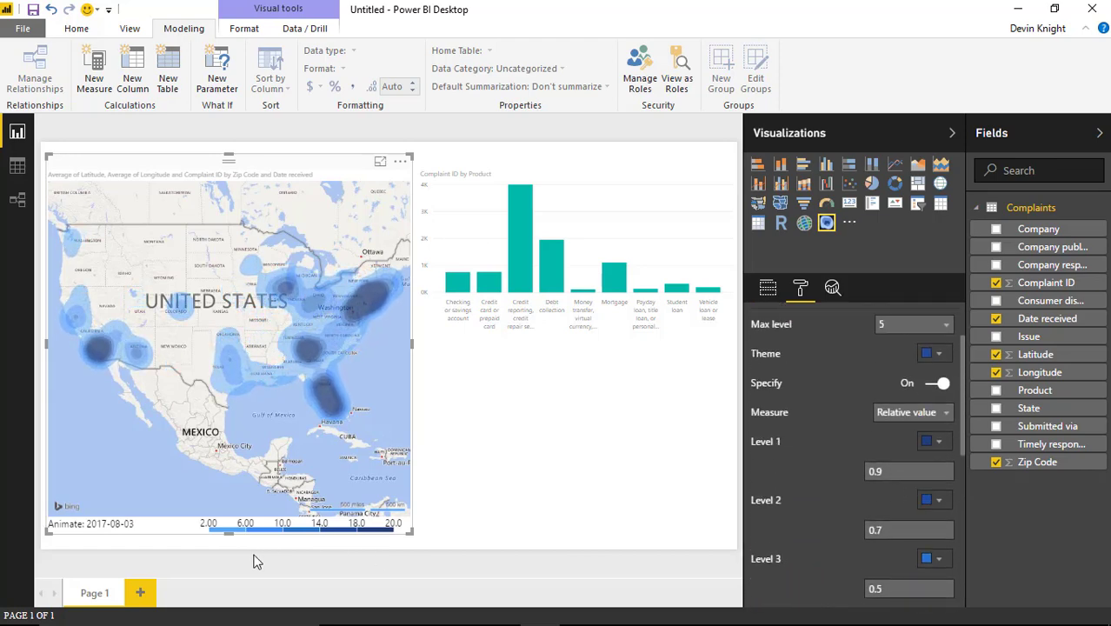
click(904, 328)
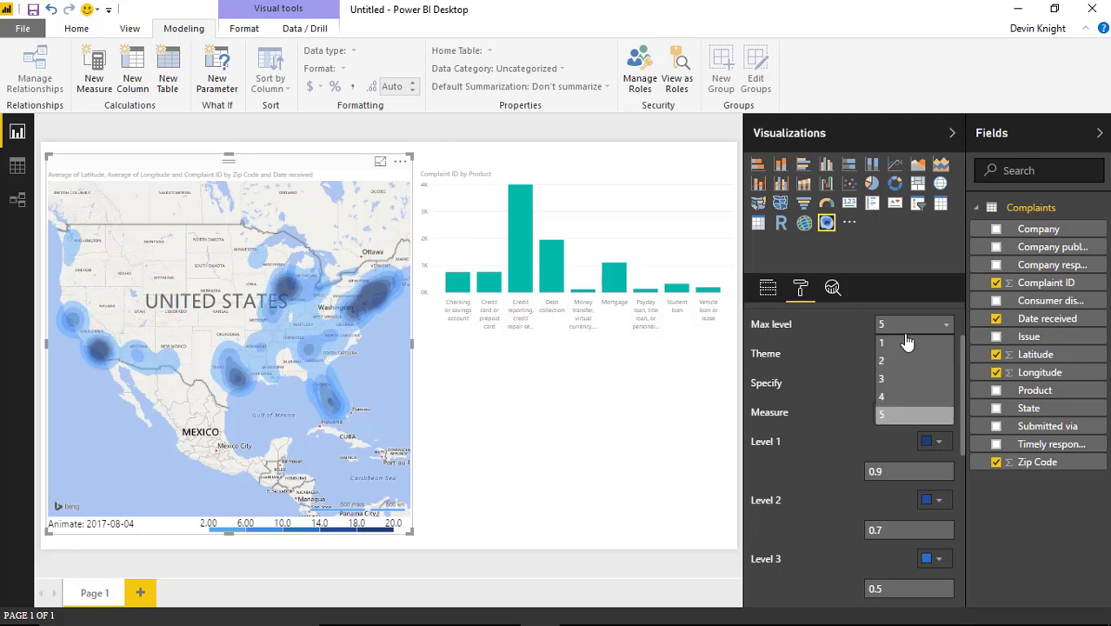
click(895, 357)
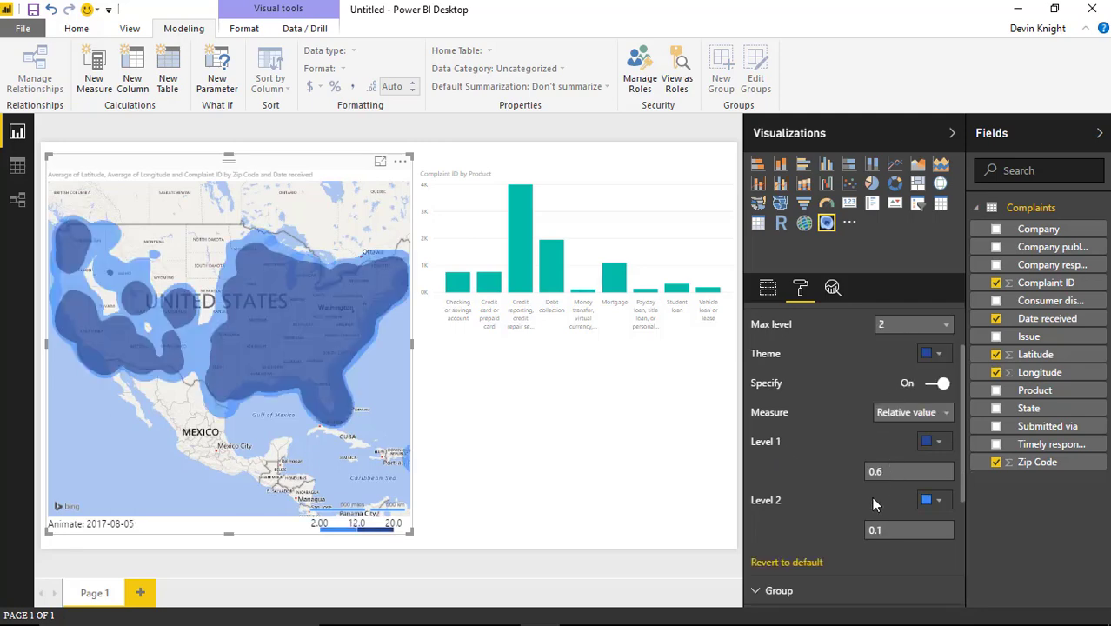
click(922, 327)
click(918, 416)
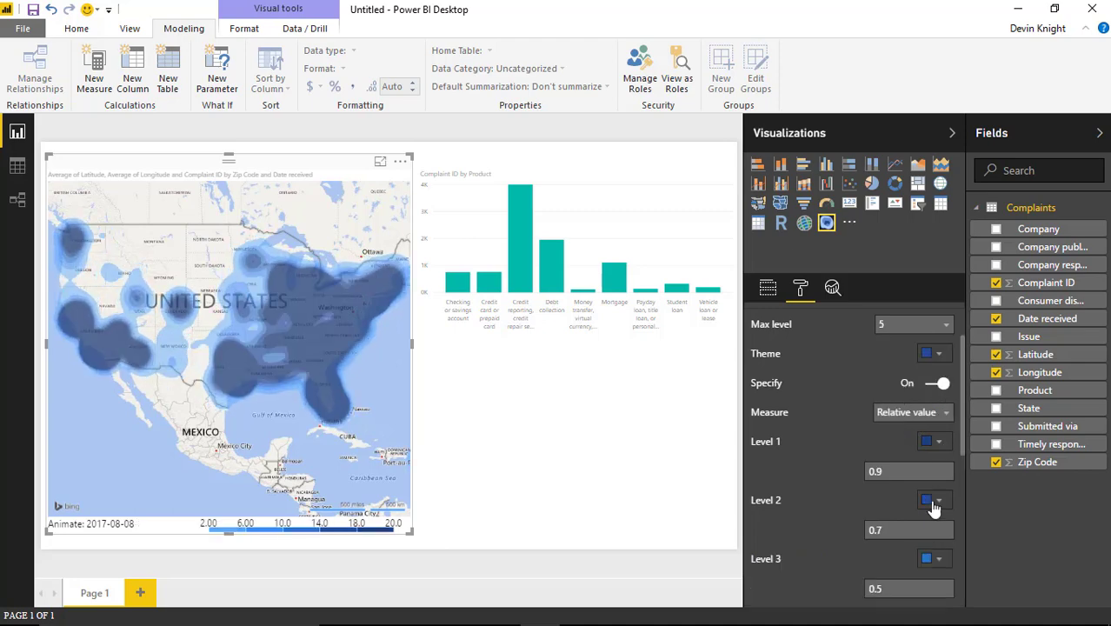
click(934, 387)
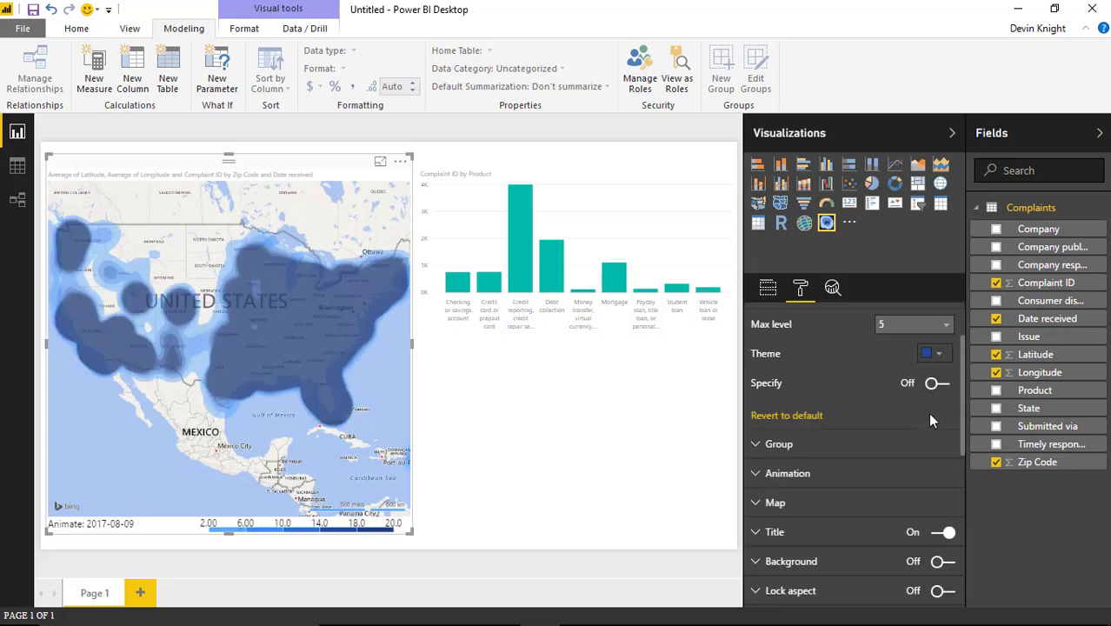
Step: Collapse the Contour map options, change the heatmap's renderer Type from Contour to Heat, and collapse the Renderer options
scroll(924, 445, up, 1)
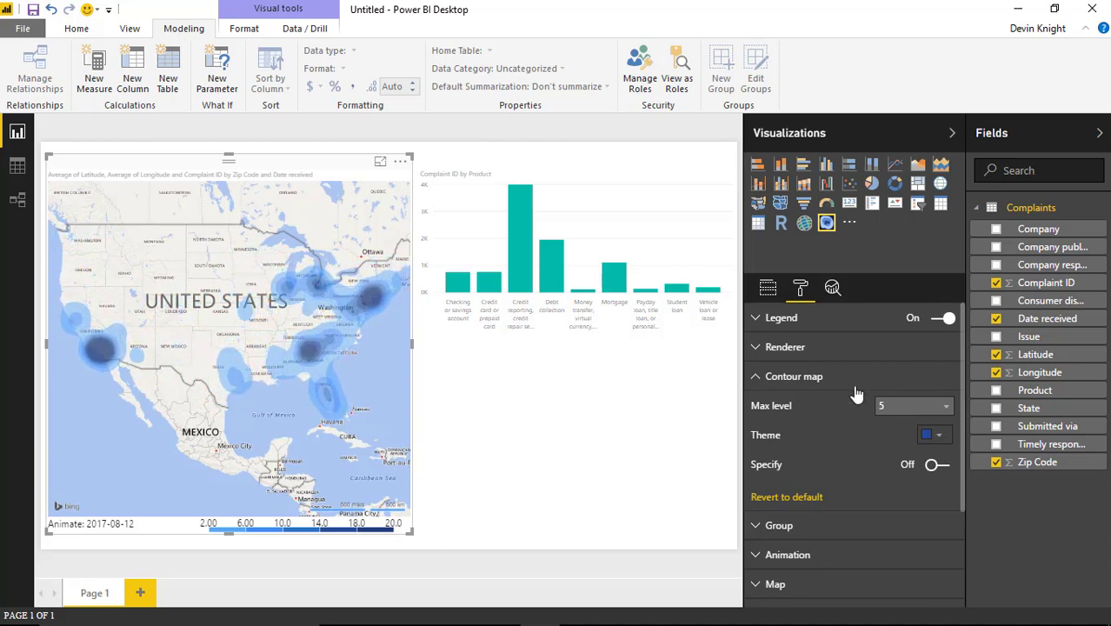
click(767, 377)
click(758, 348)
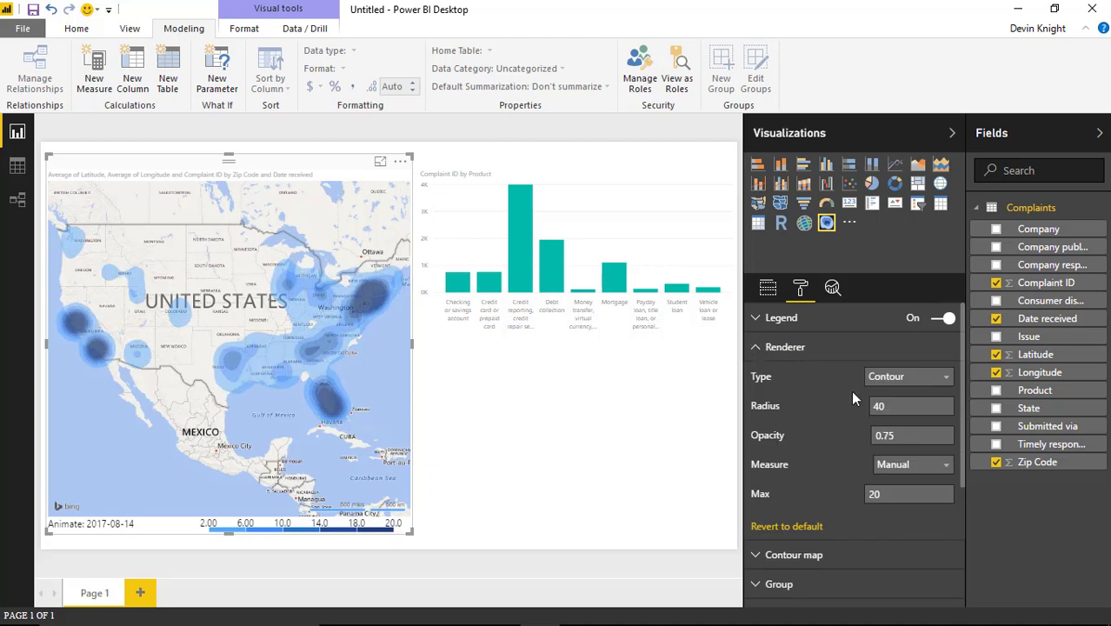
click(939, 378)
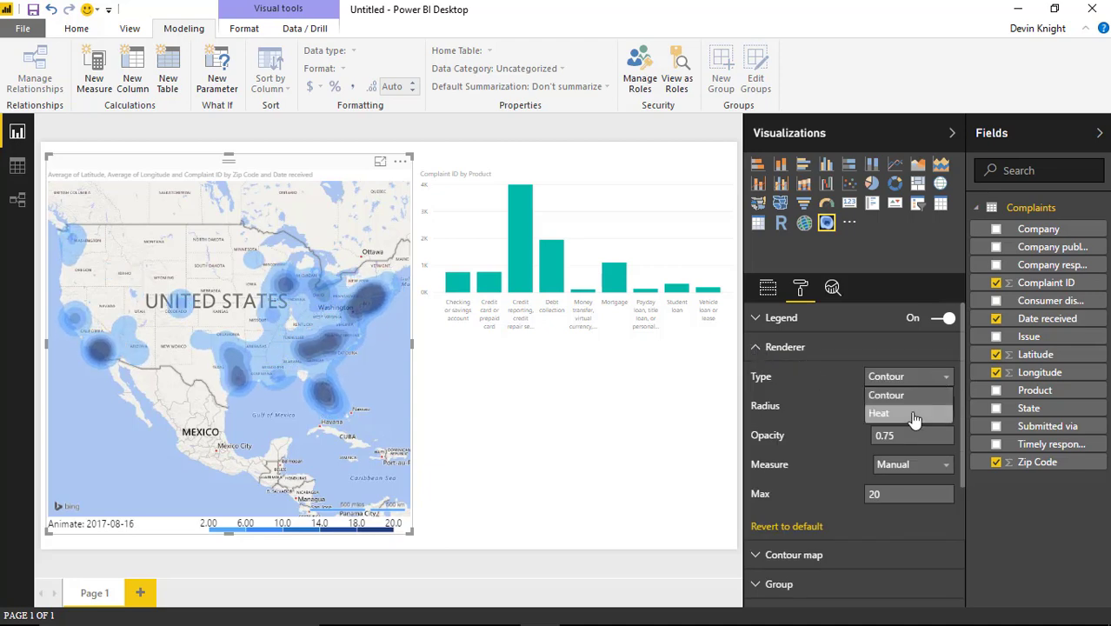
click(911, 414)
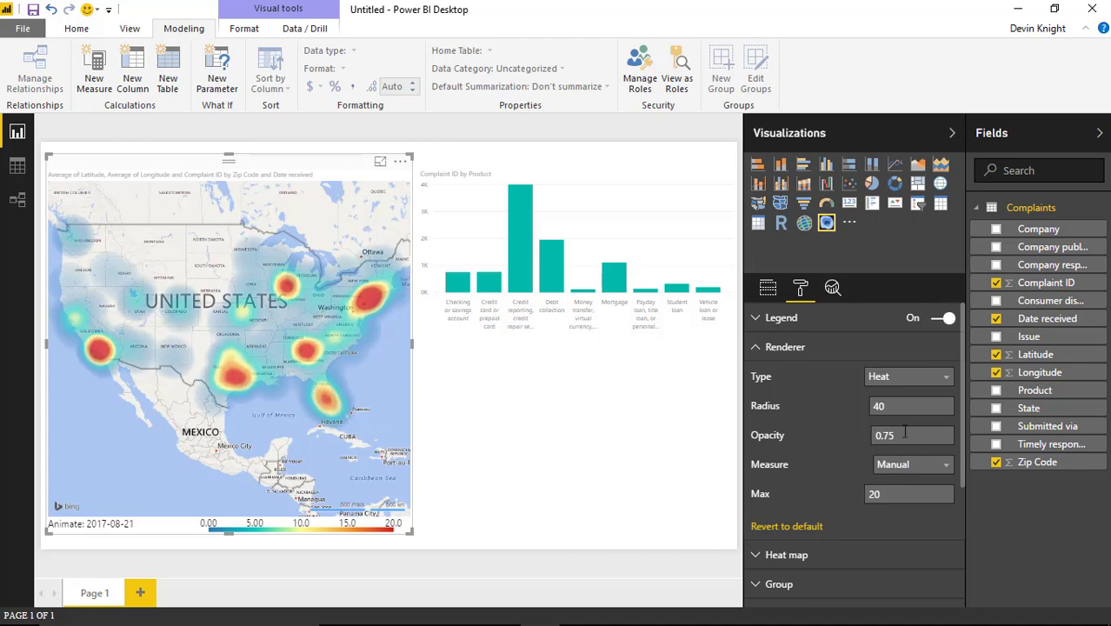
click(760, 348)
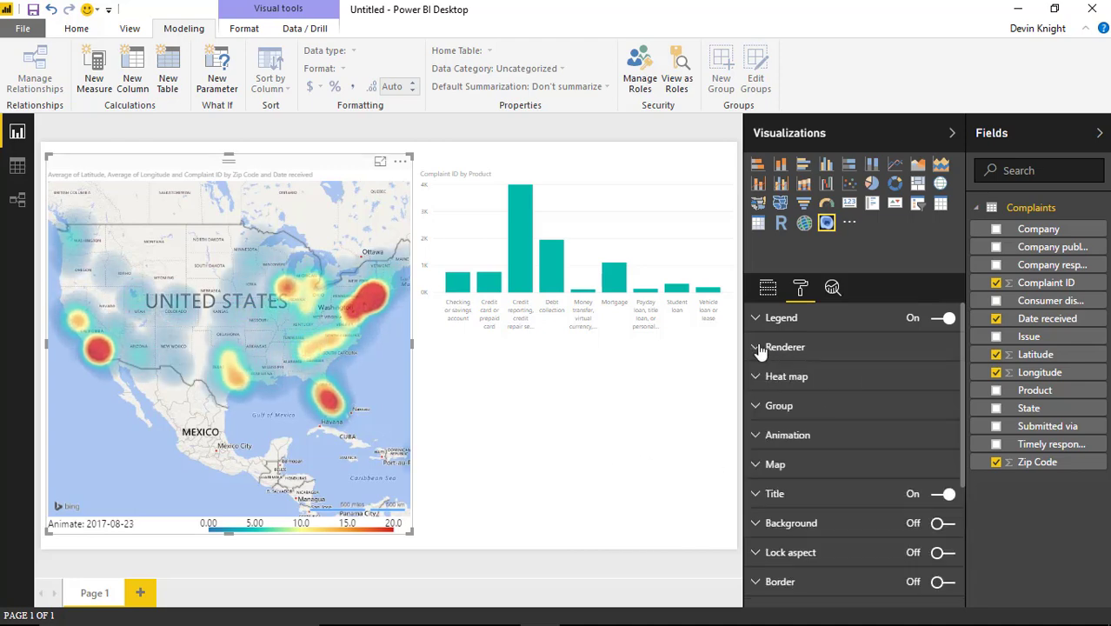
Step: Review the color and value of each of the five levels in the Heat map options, and collapse the section
click(788, 381)
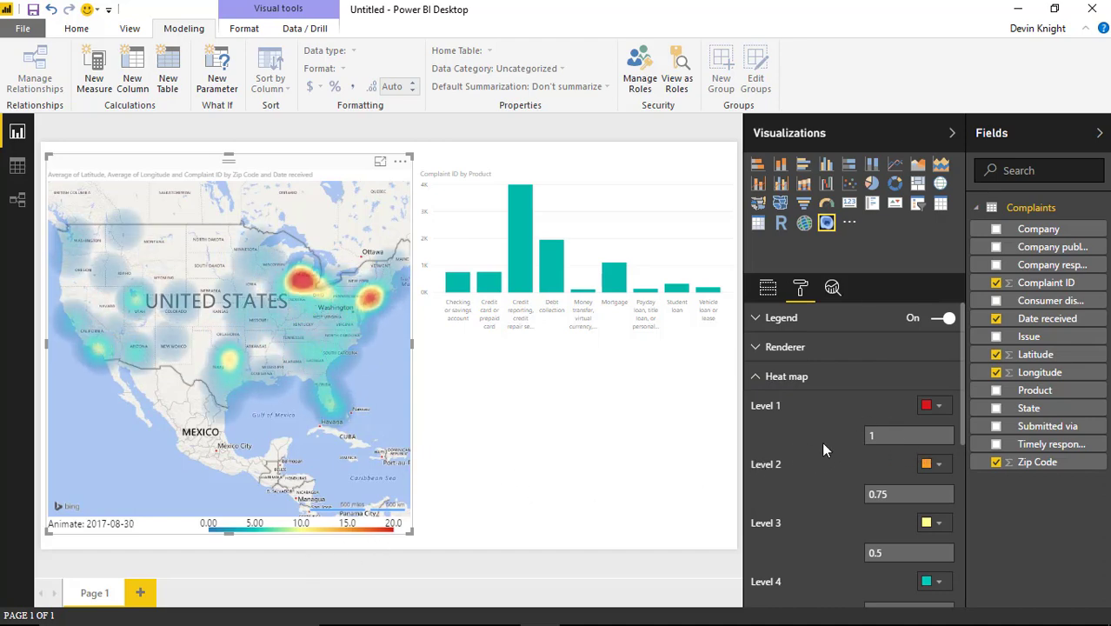
scroll(930, 431, down, 3)
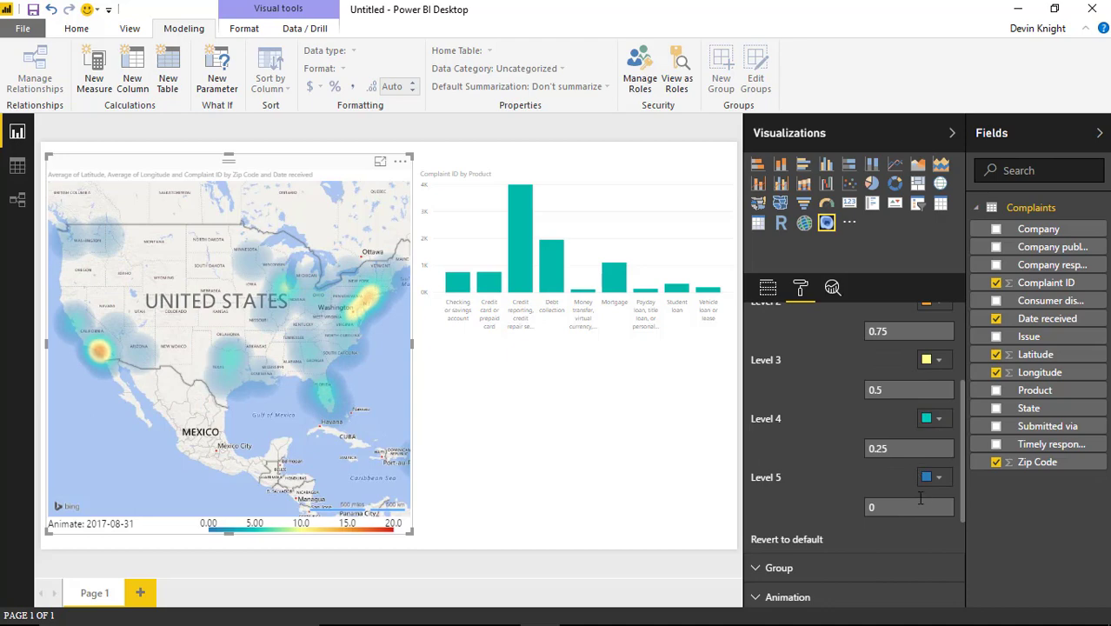
scroll(912, 487, up, 2)
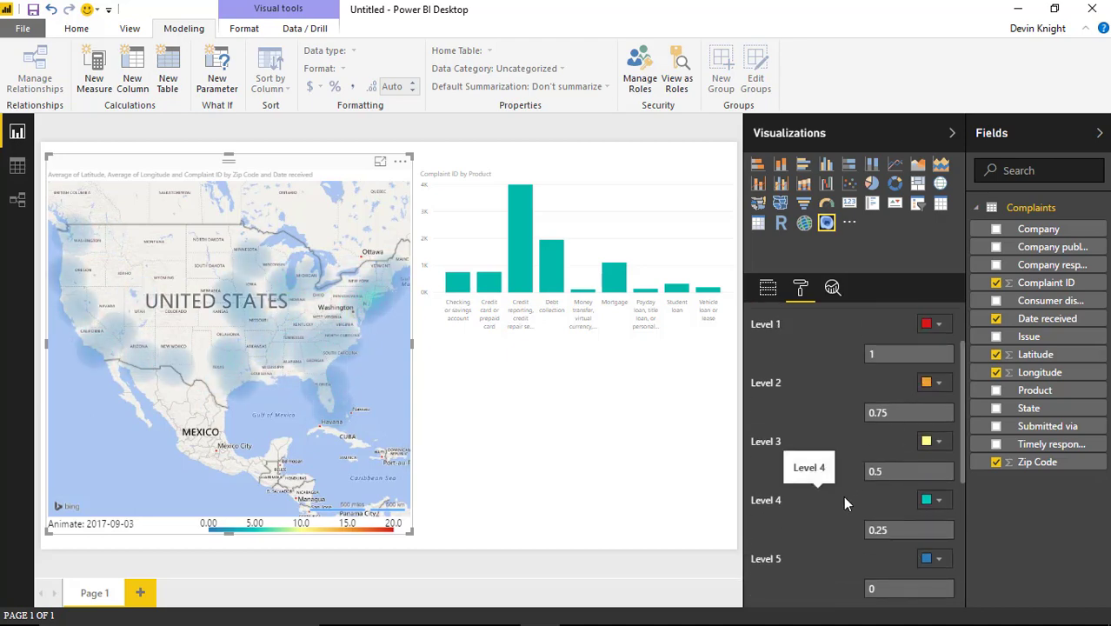
scroll(843, 496, up, 2)
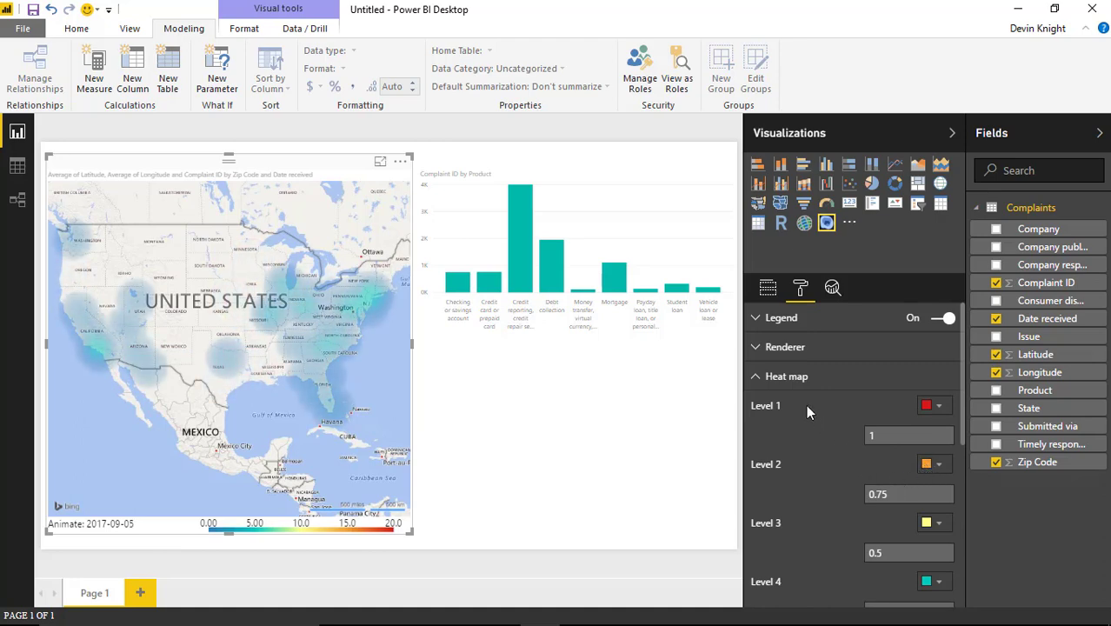
click(761, 380)
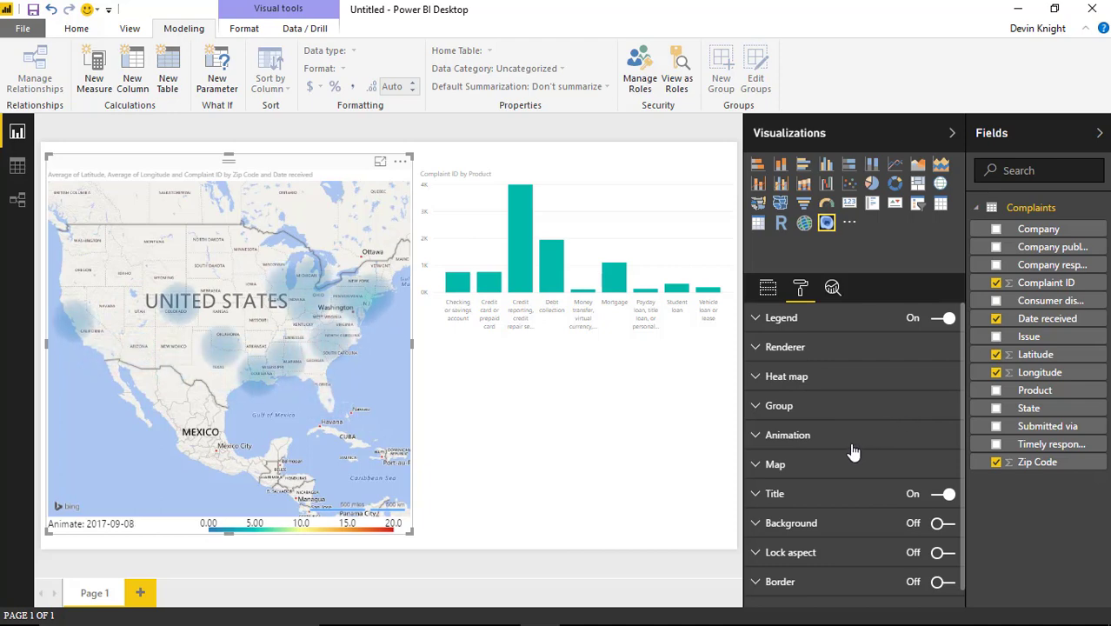
Step: In the heatmap's Map options, try Danish - Denmark as the Language and set it back to Default
click(770, 465)
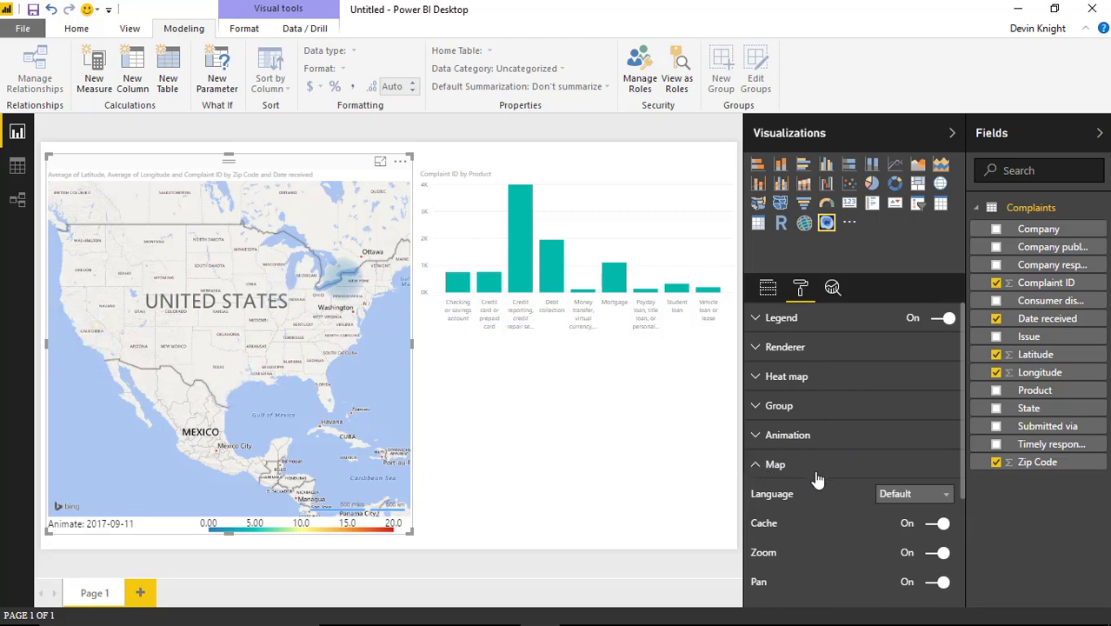
scroll(810, 474, down, 2)
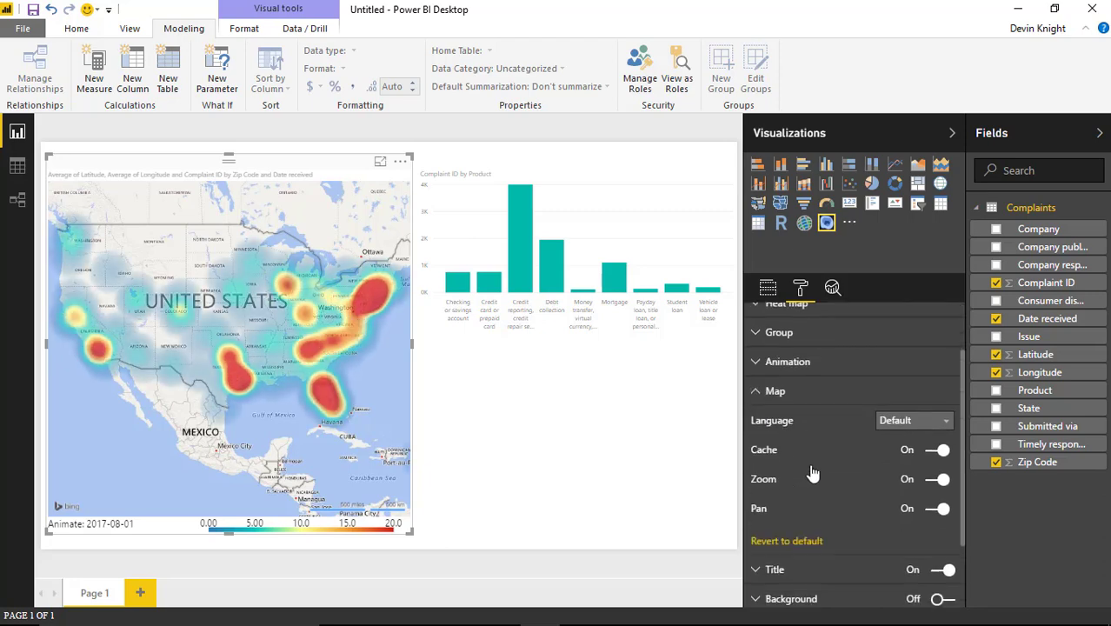
click(930, 415)
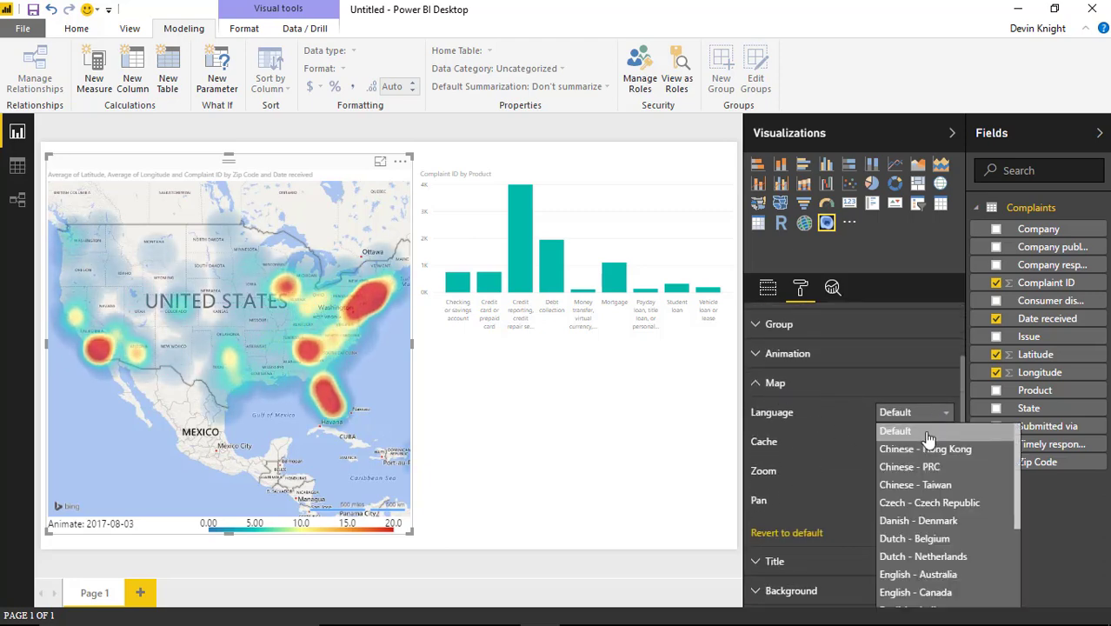
click(948, 521)
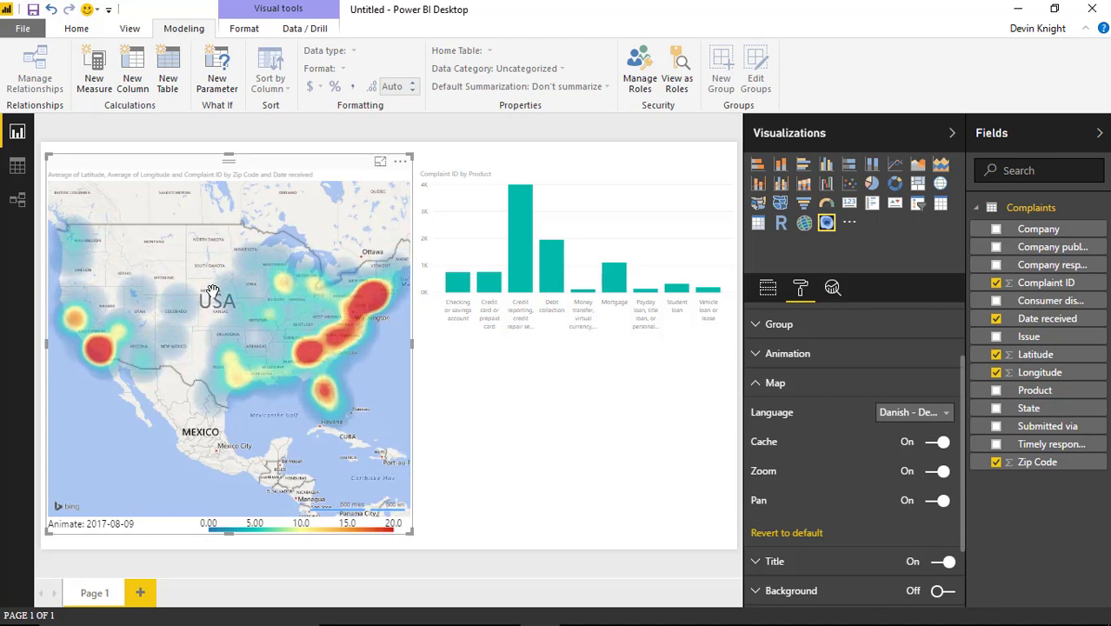
click(928, 413)
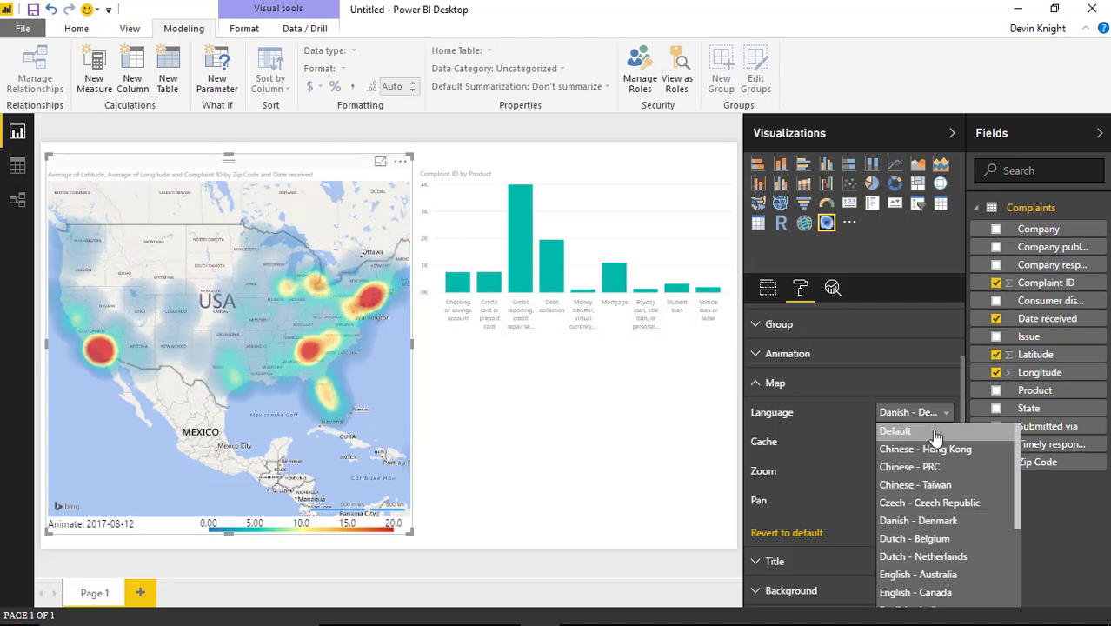
click(936, 432)
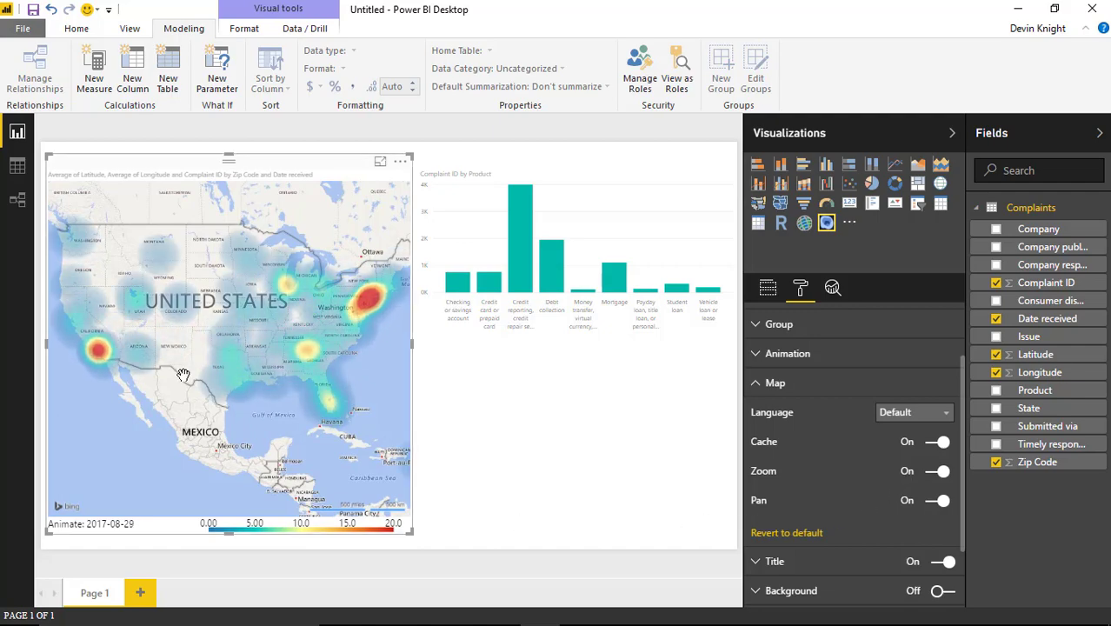
Step: Zoom in and out and pan around the heatmap to examine complaint hotspots across the United States
scroll(231, 382, up, 3)
scroll(231, 383, down, 5)
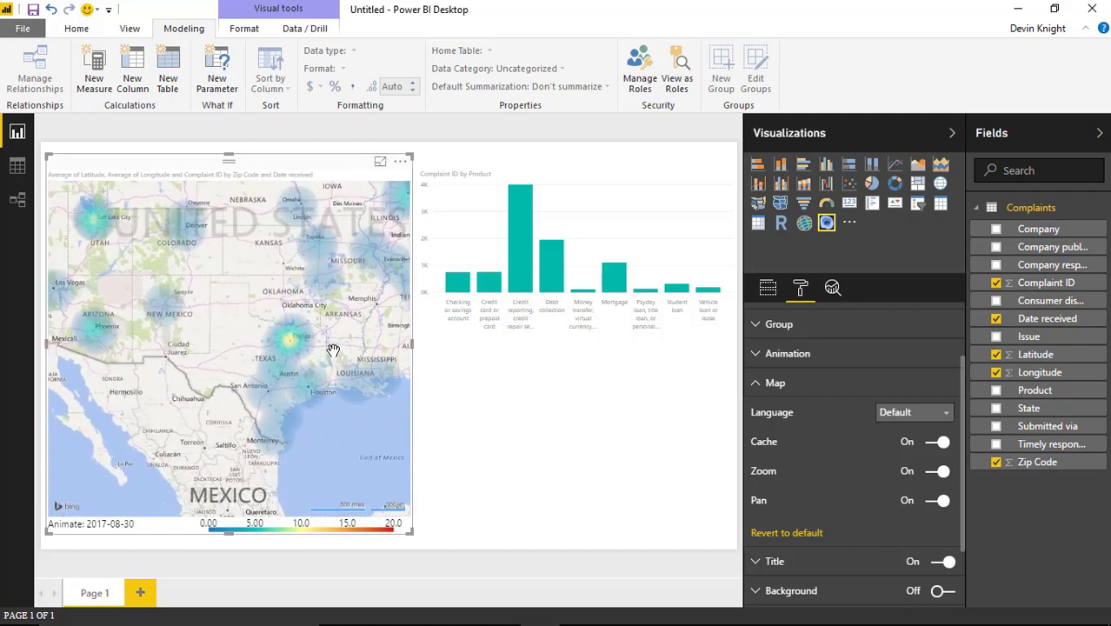
scroll(302, 380, up, 4)
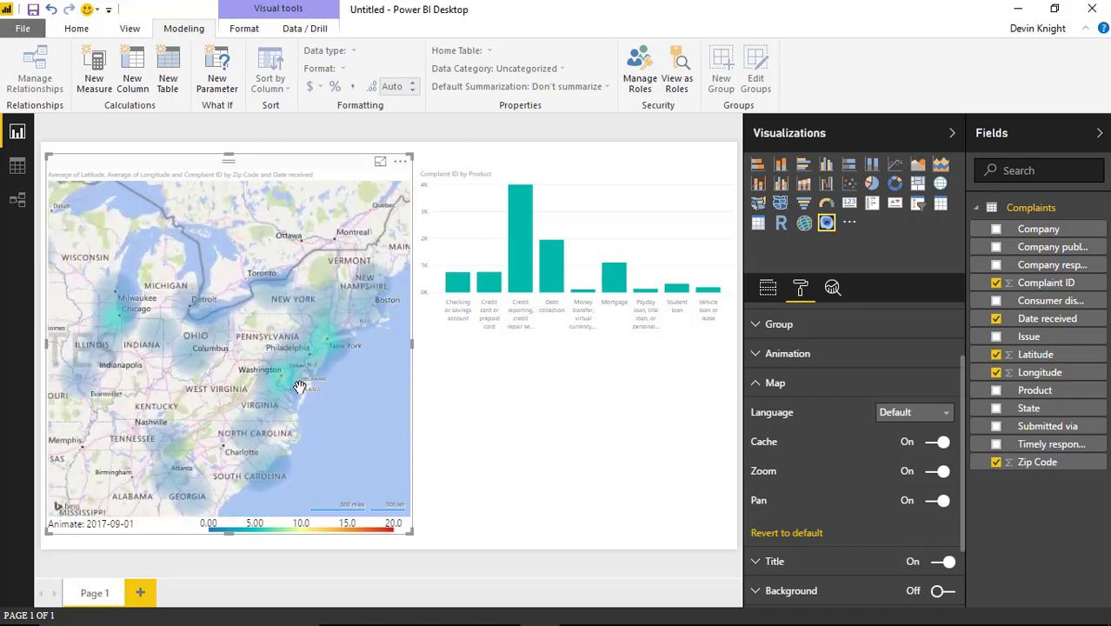
scroll(311, 382, down, 2)
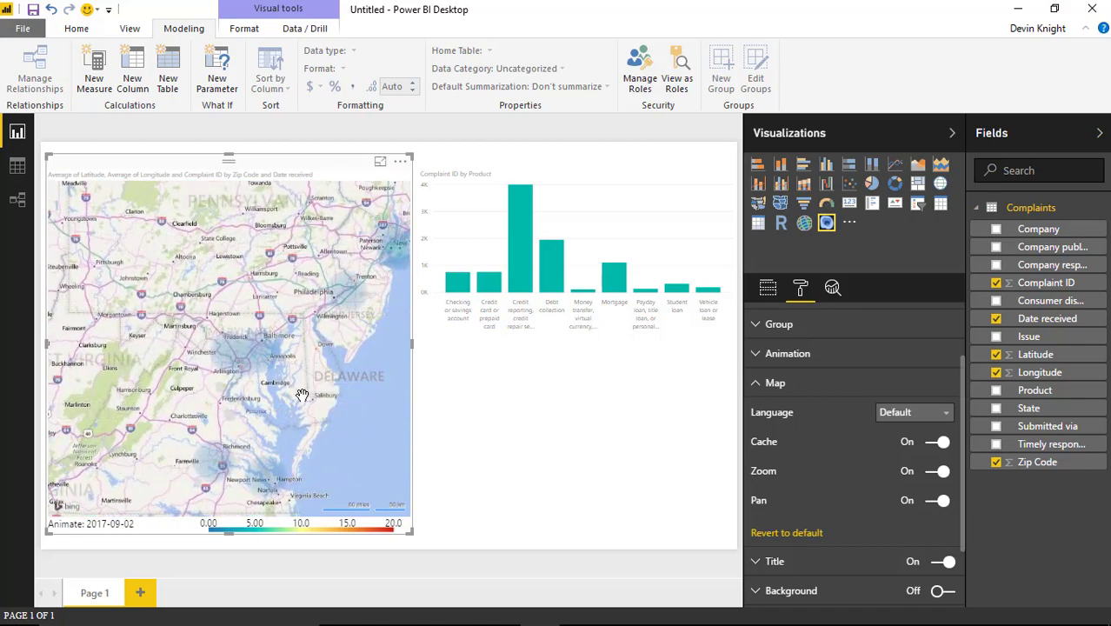
scroll(302, 395, down, 6)
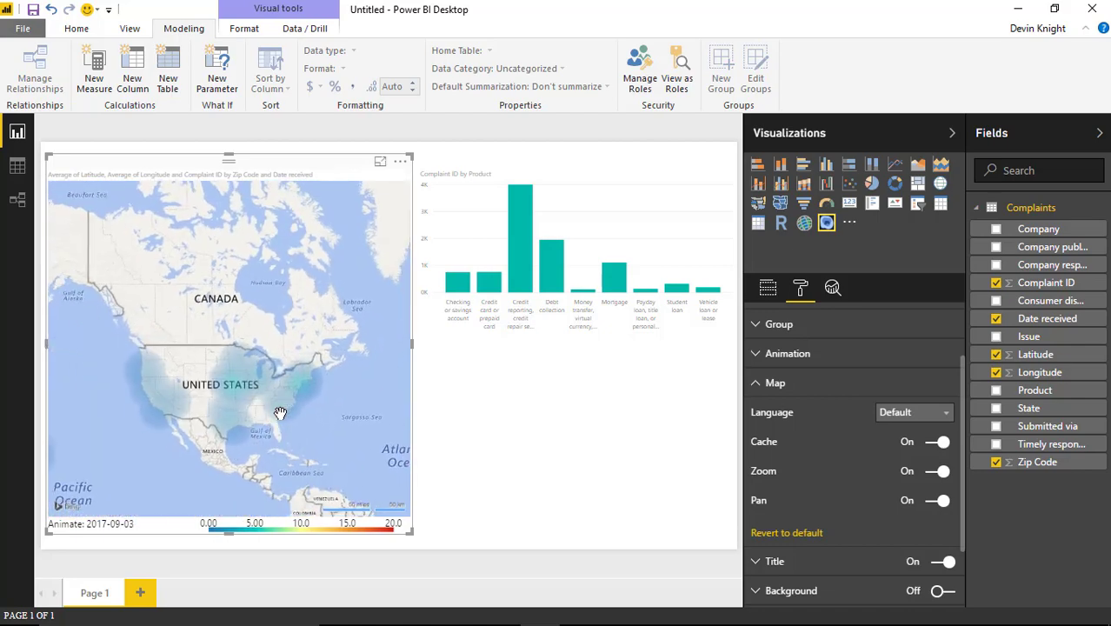
scroll(295, 404, up, 3)
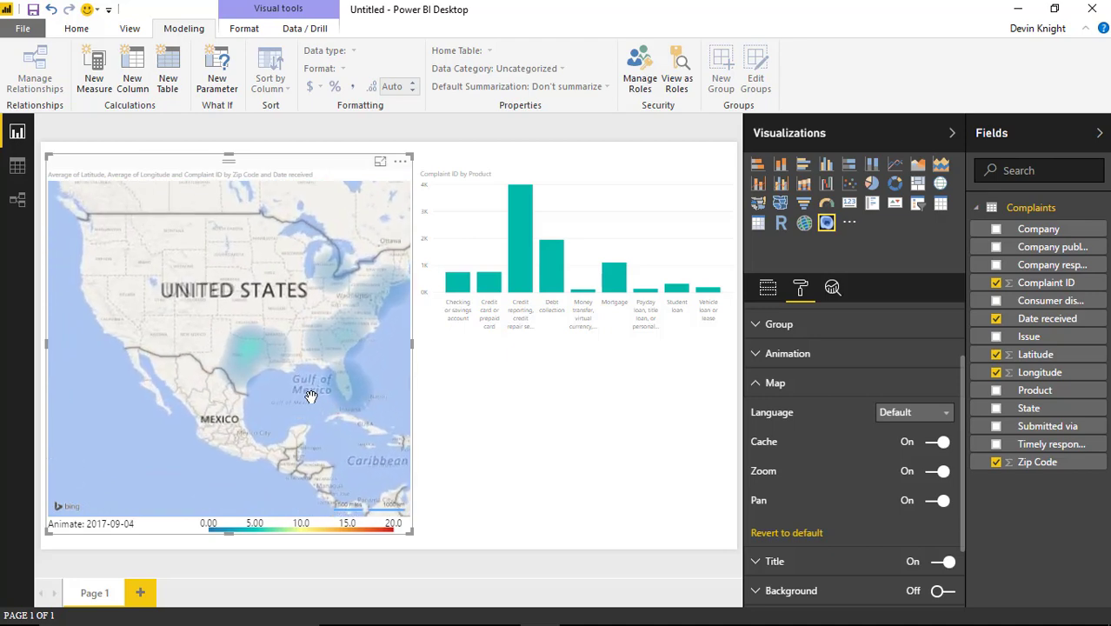
drag(310, 396, 260, 459)
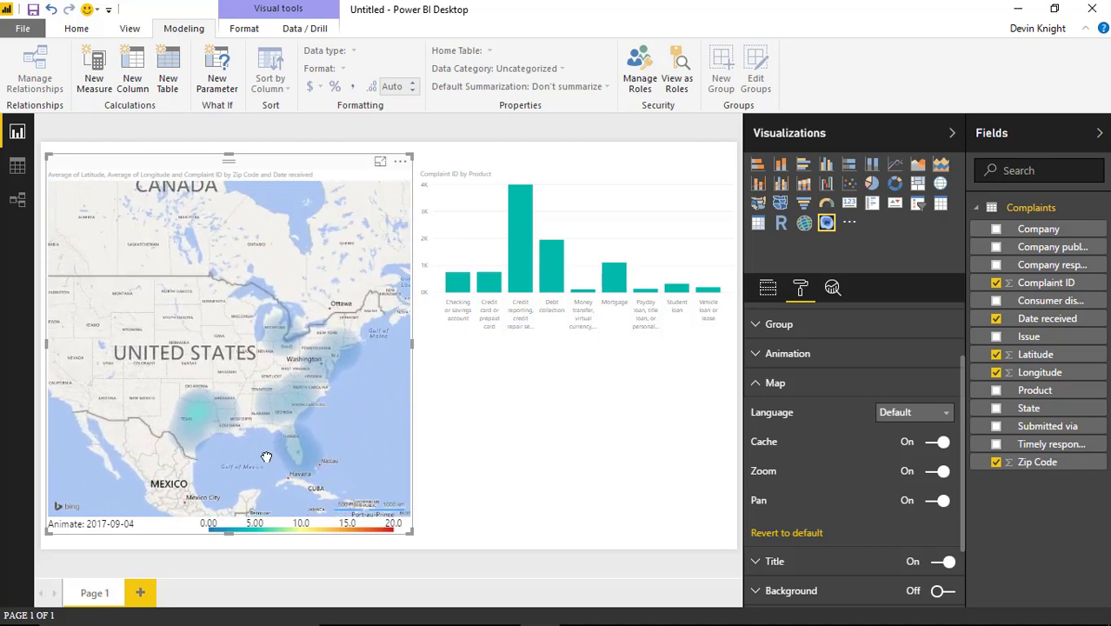
Step: Test the Zoom toggle in the Map options, leaving it on, pan the map to center the United States, and collapse the options
click(940, 474)
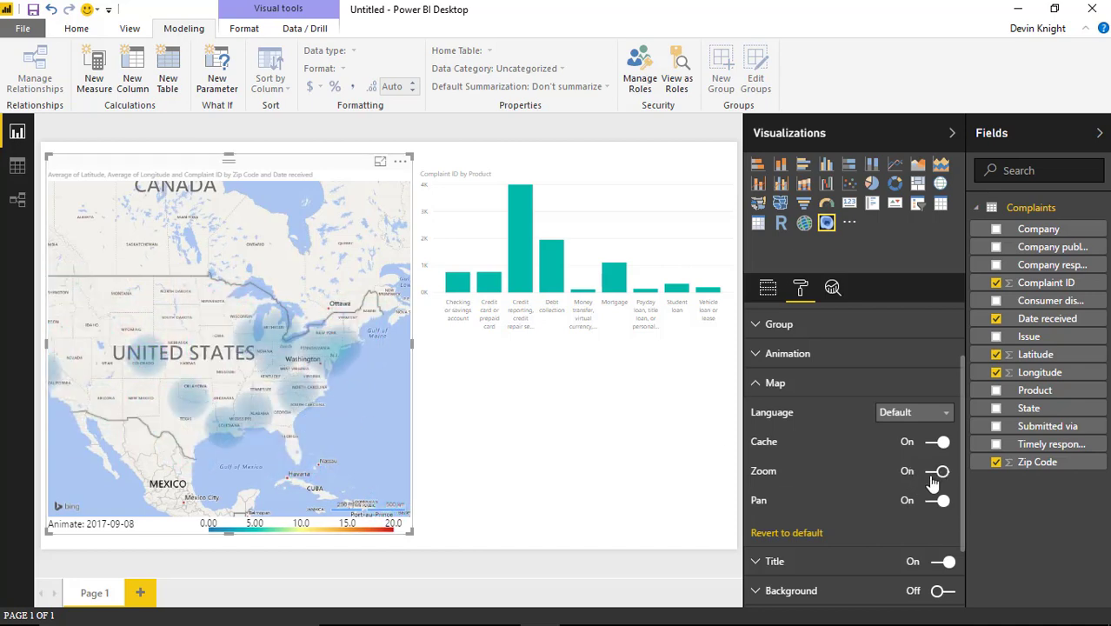
mouse_move(317, 441)
mouse_down()
mouse_move(250, 440)
mouse_move(298, 446)
mouse_up()
drag(240, 397, 213, 404)
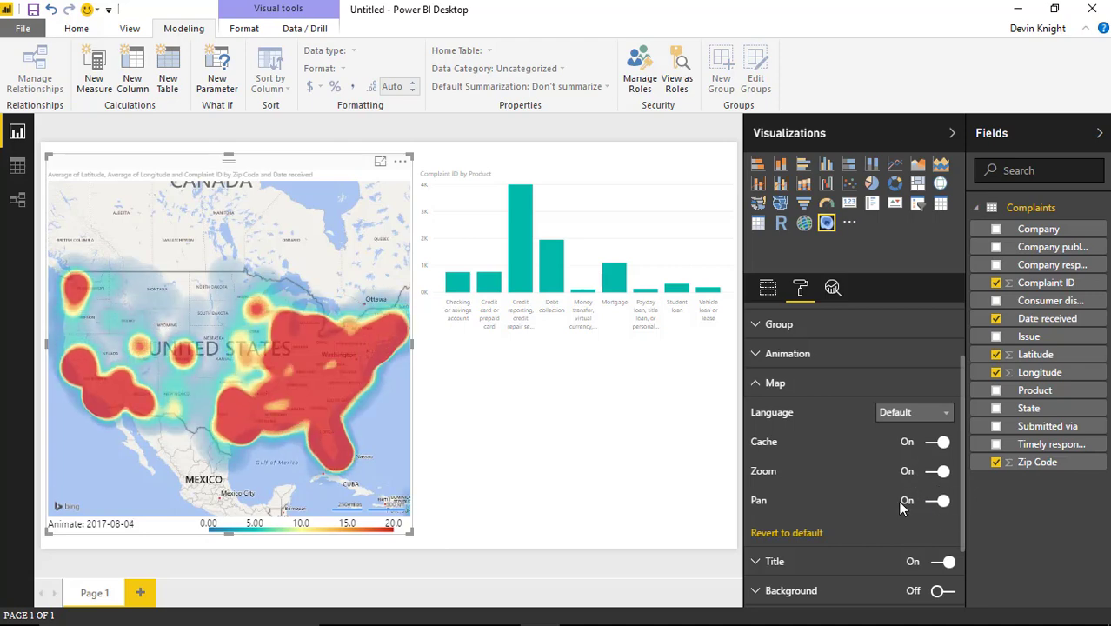
scroll(842, 488, down, 1)
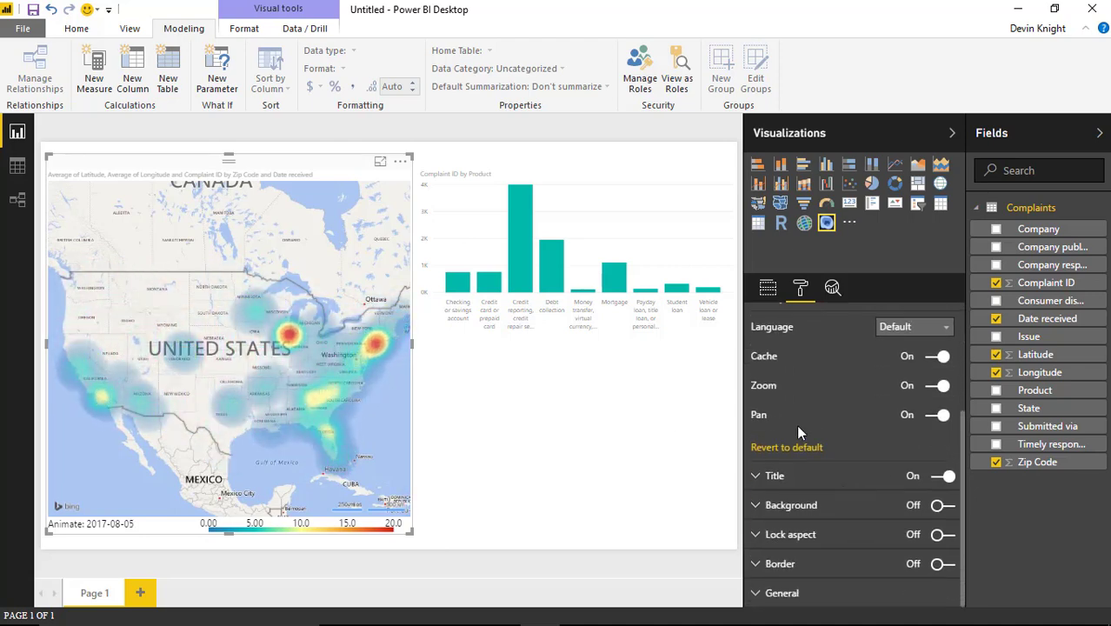
scroll(791, 417, up, 1)
click(771, 377)
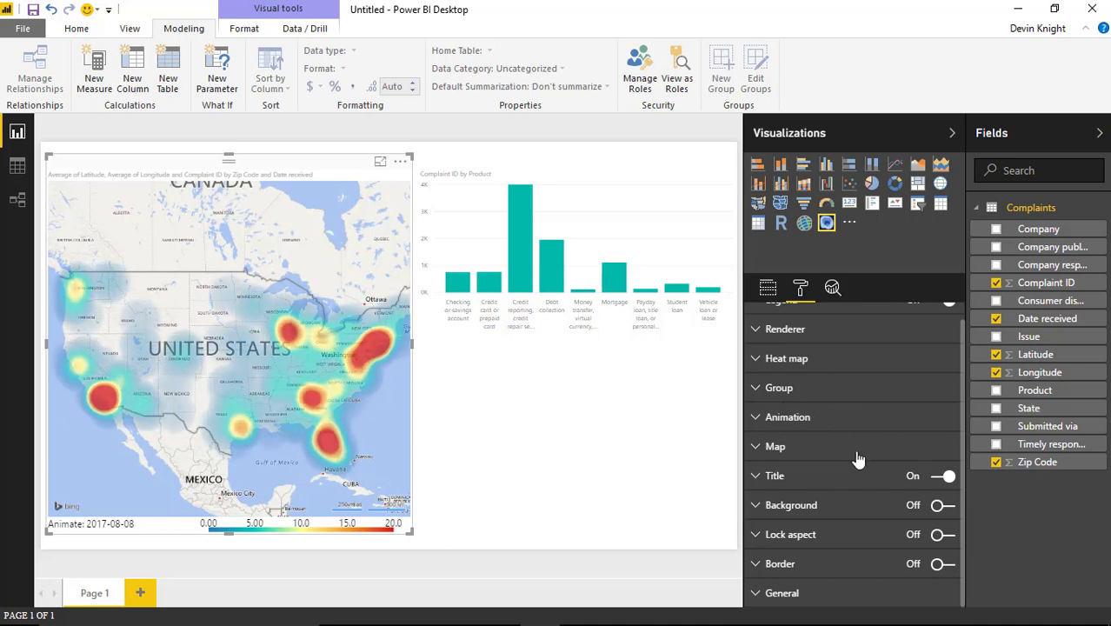
scroll(856, 454, up, 1)
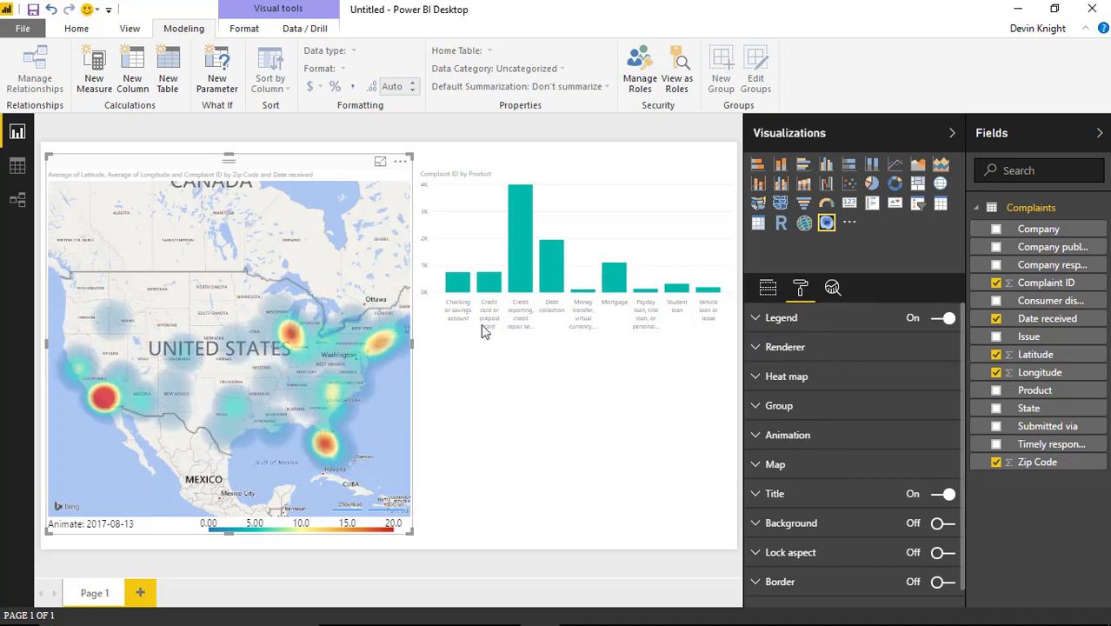
Step: Cross-filter the heatmap by the Student loan column and by the Credit reporting column, and clear the selection
click(675, 288)
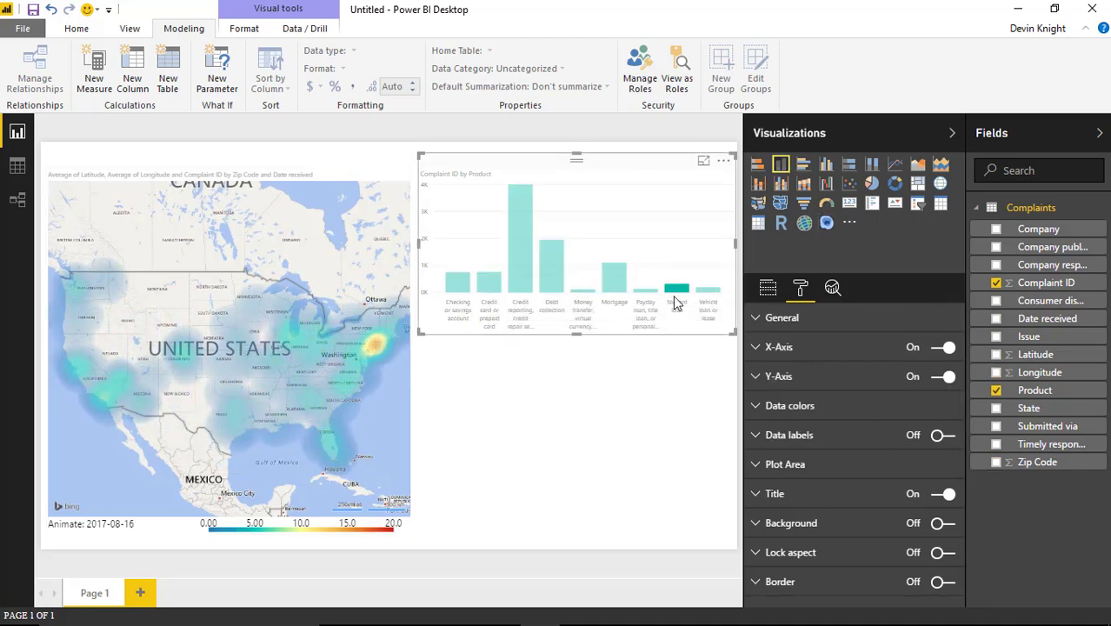
click(524, 281)
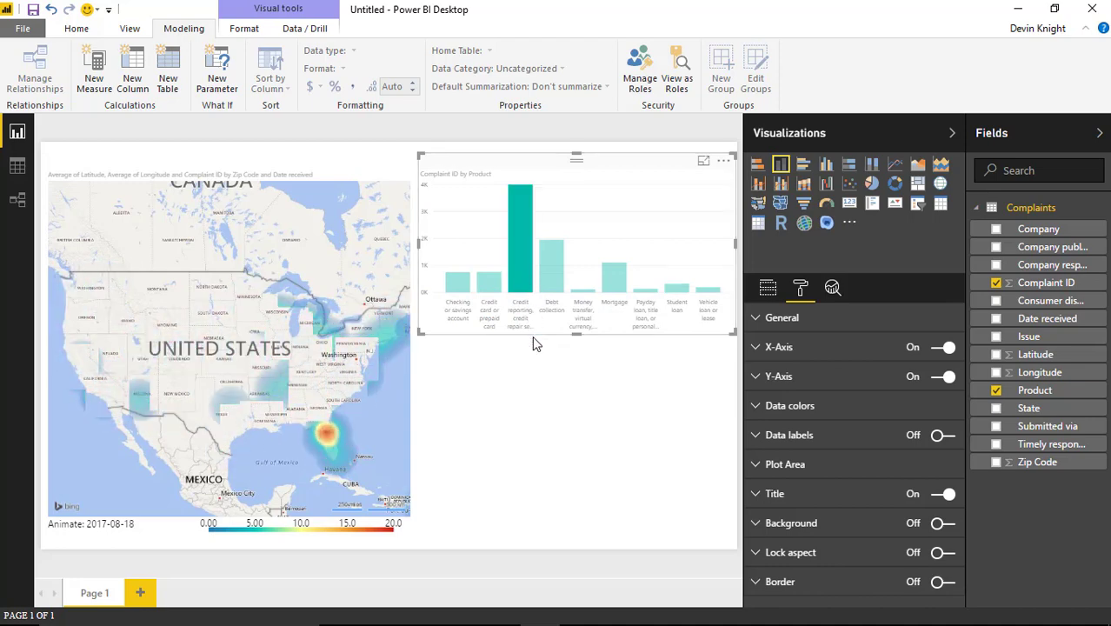
click(517, 267)
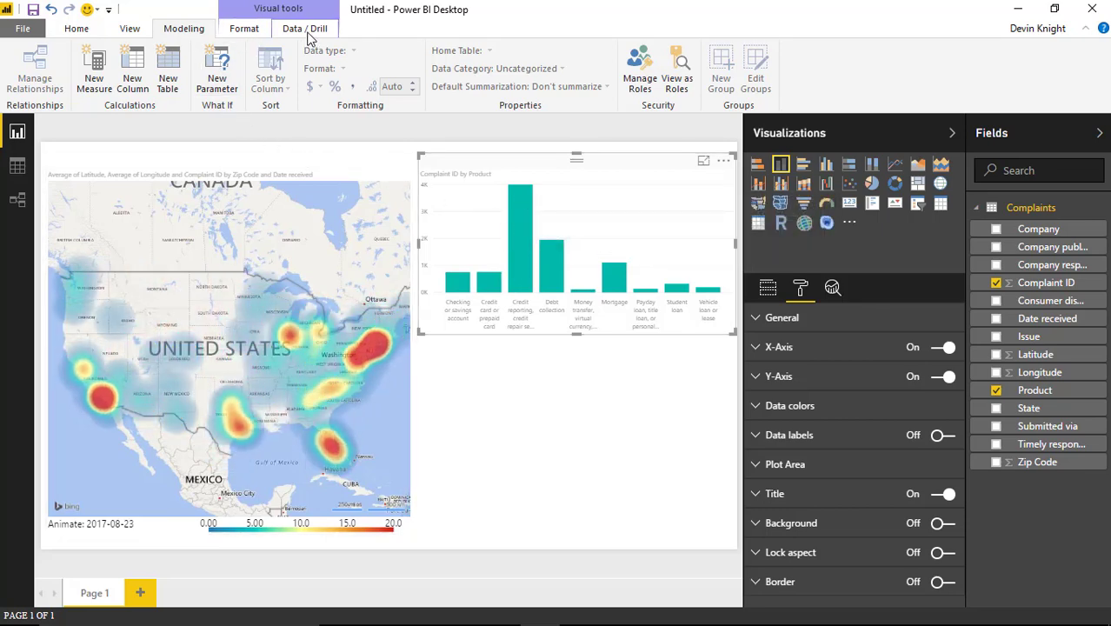
Step: In Edit interactions, select the Credit reporting column, try Filter on the heatmap, restore Highlight, and turn interaction editing off
click(246, 31)
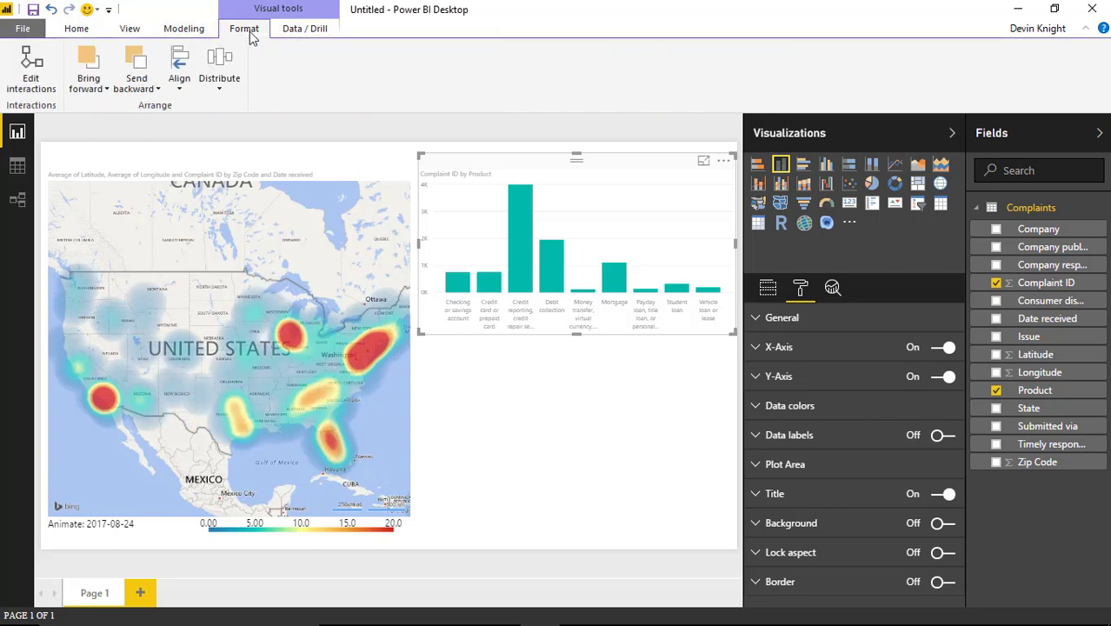
click(31, 69)
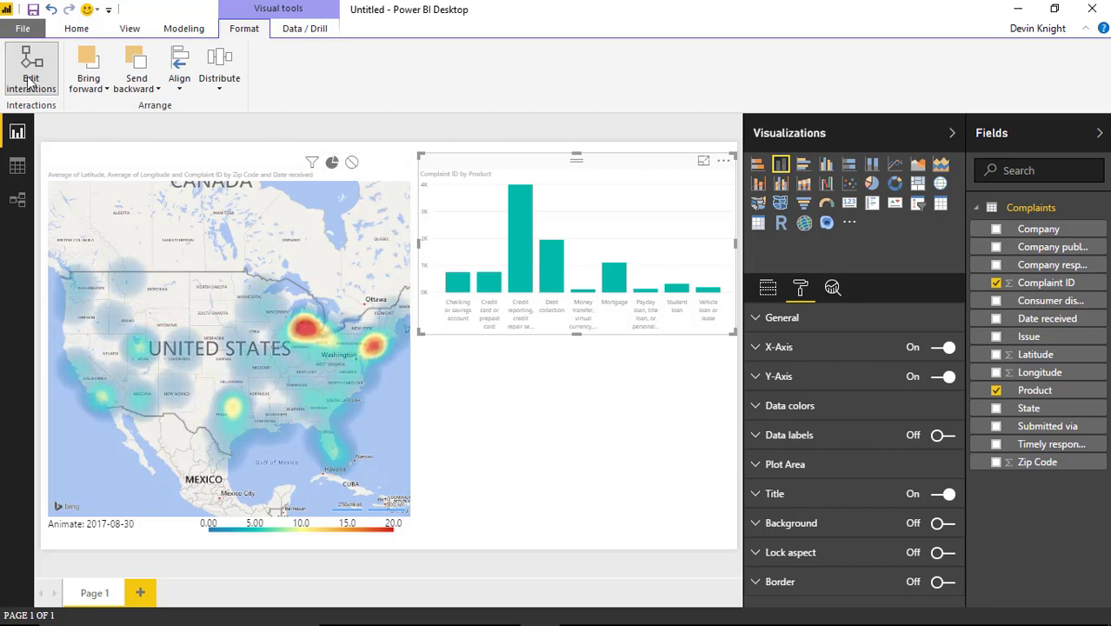
click(515, 228)
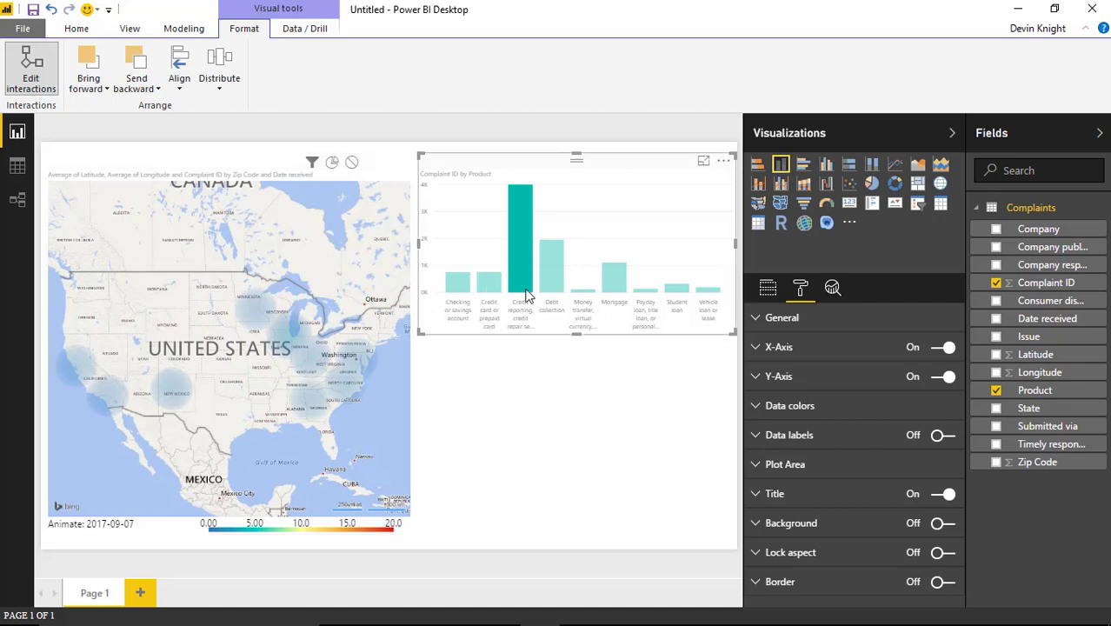
click(334, 165)
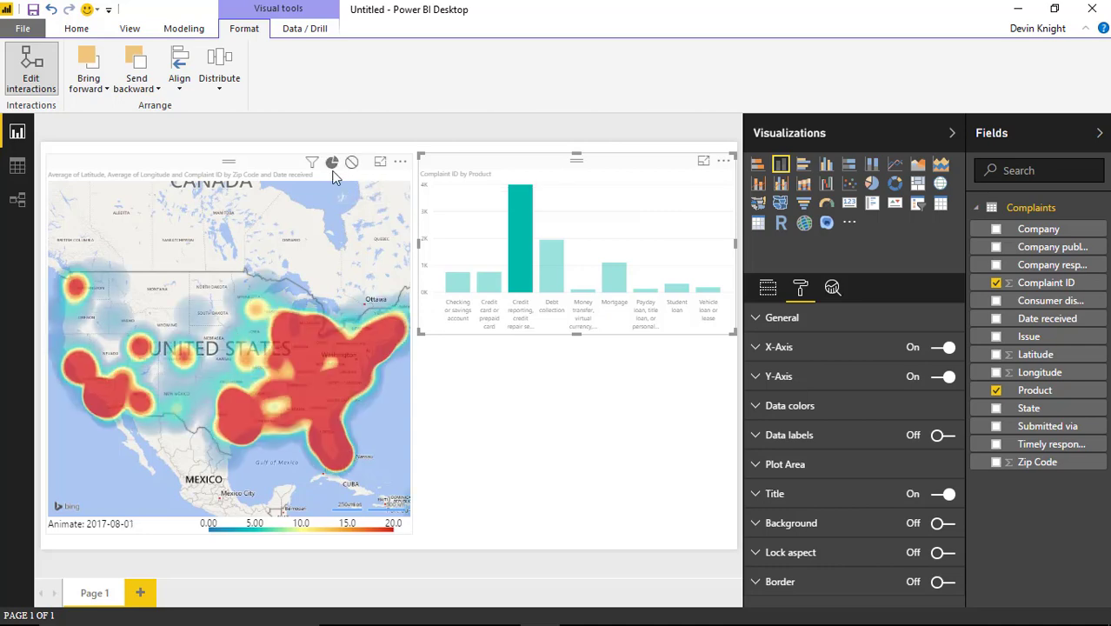
click(46, 77)
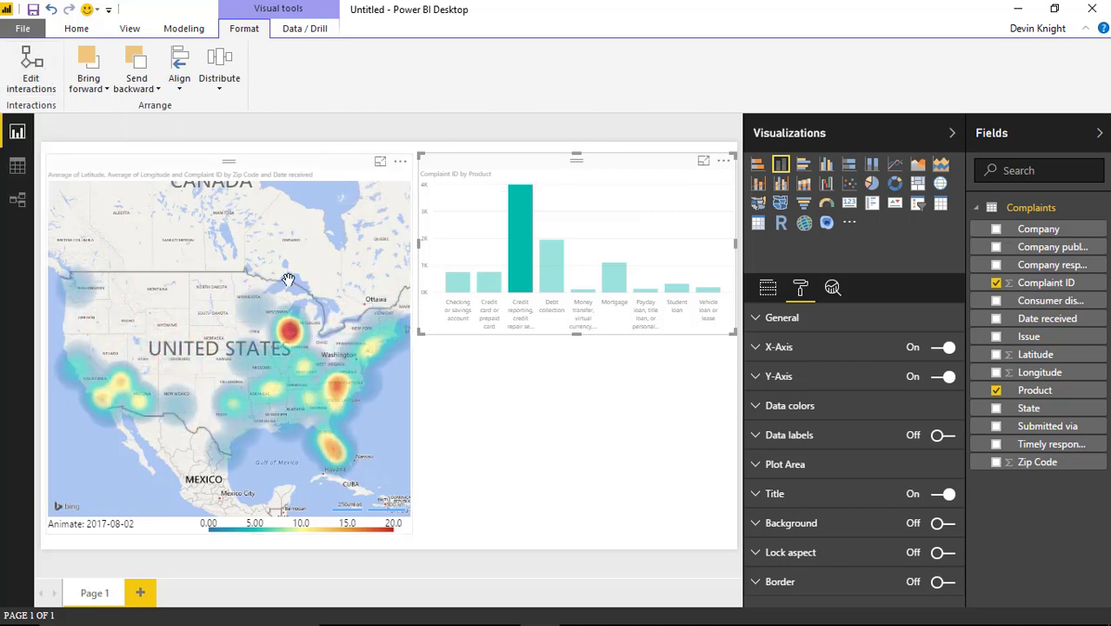